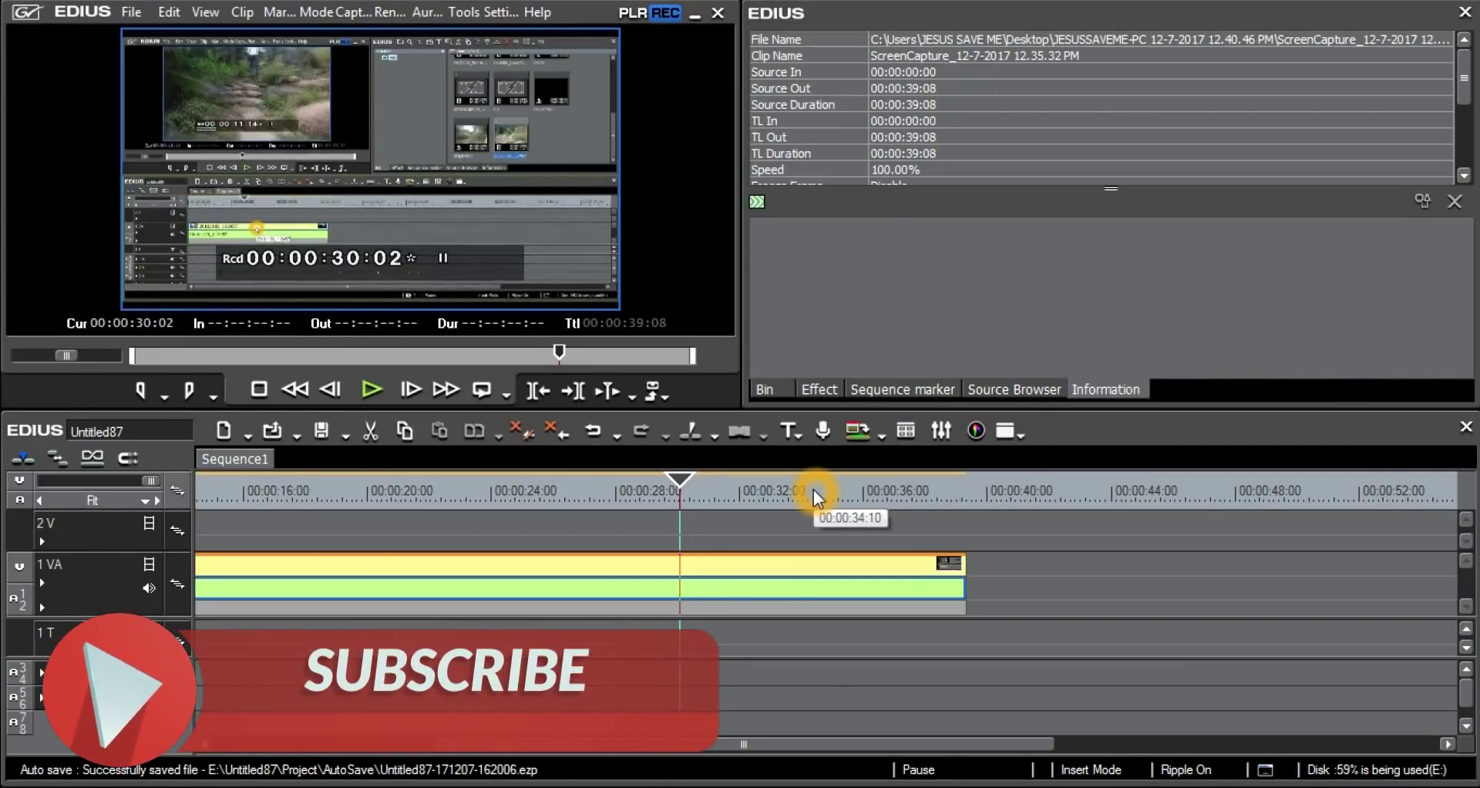
# Show the project bin, select the screen-capture clip on track 1 VA and move the playhead to 00:00:11:16
pyautogui.scroll(3, 812, 488)
pyautogui.click(770, 387)
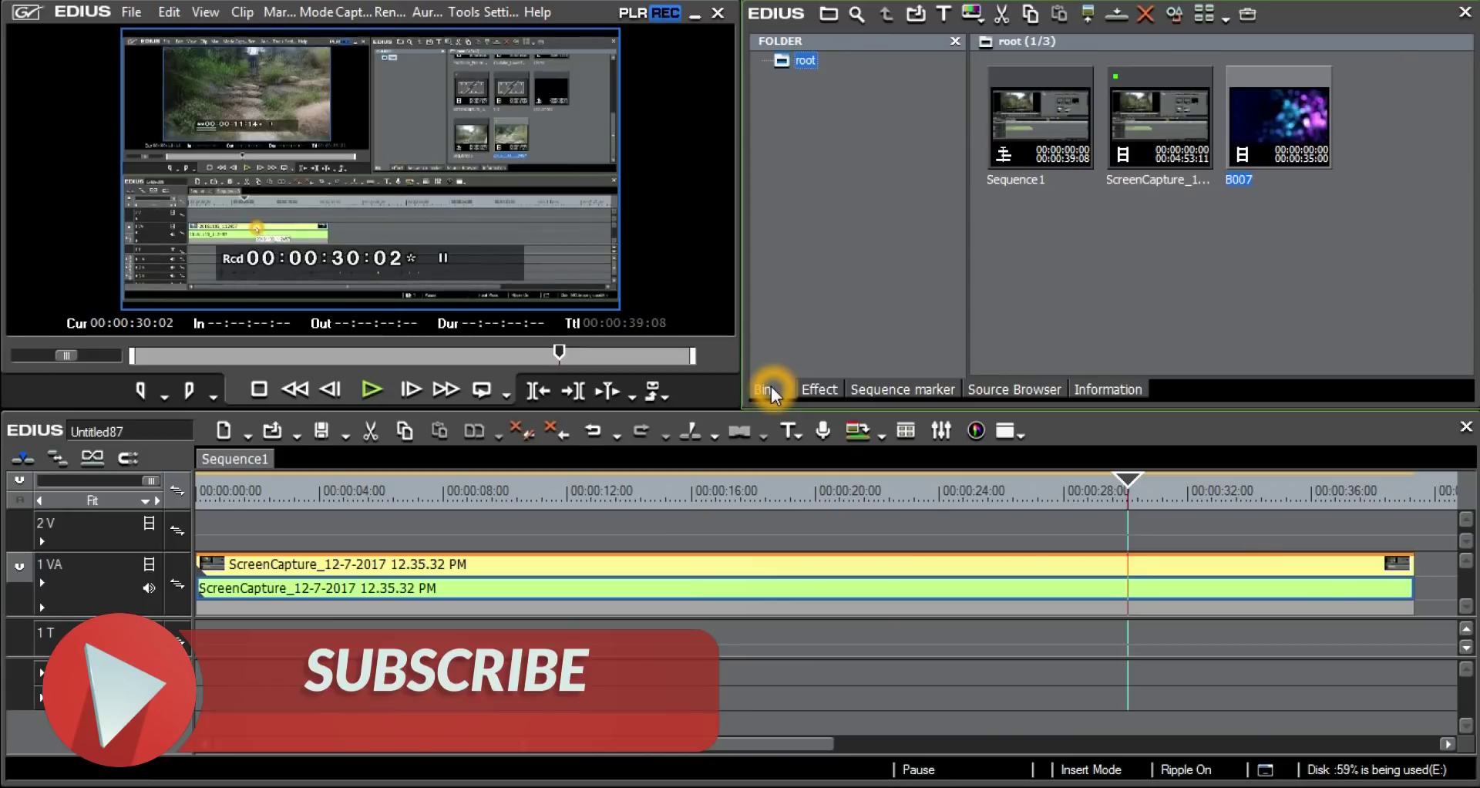
pyautogui.click(645, 559)
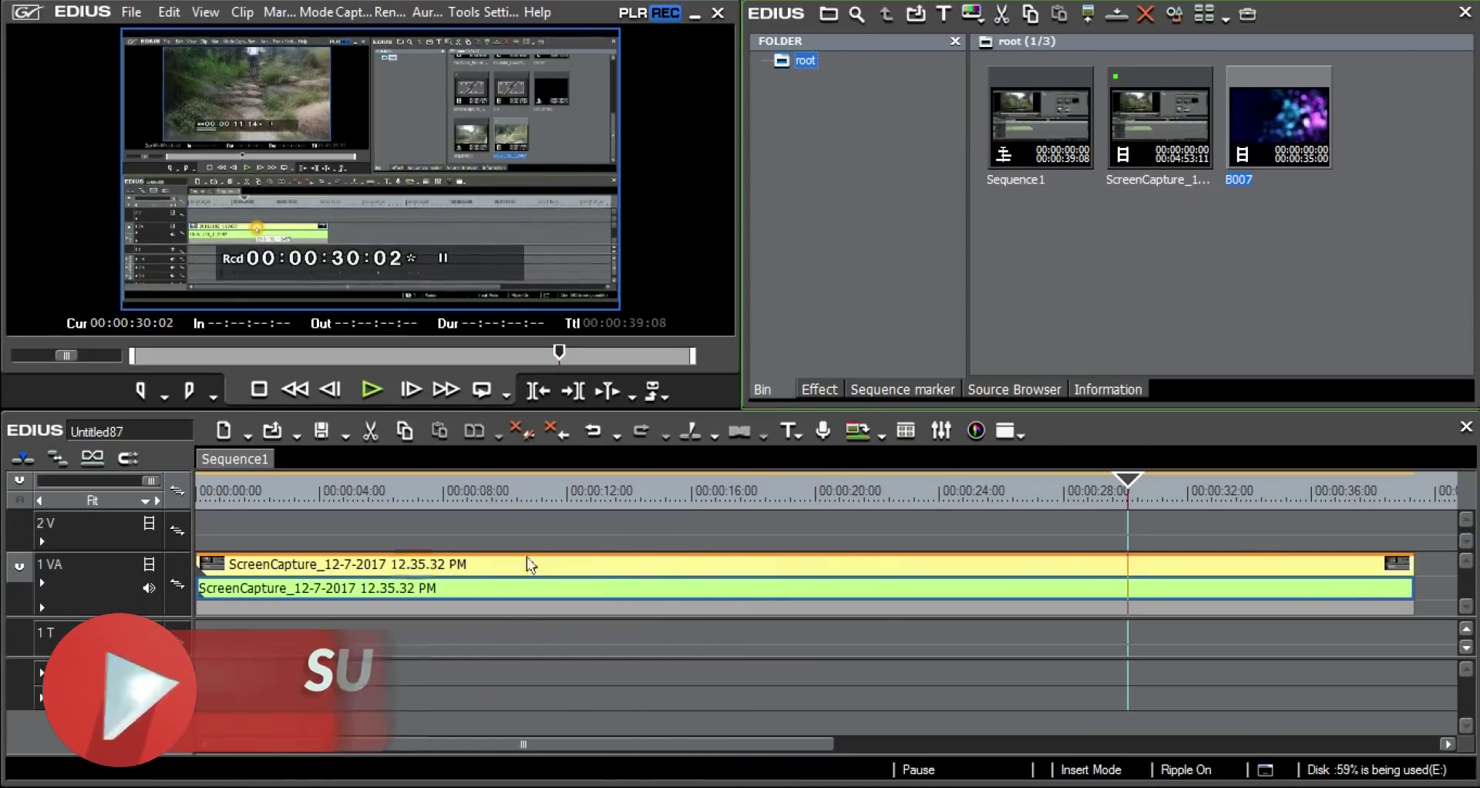
pyautogui.click(320, 526)
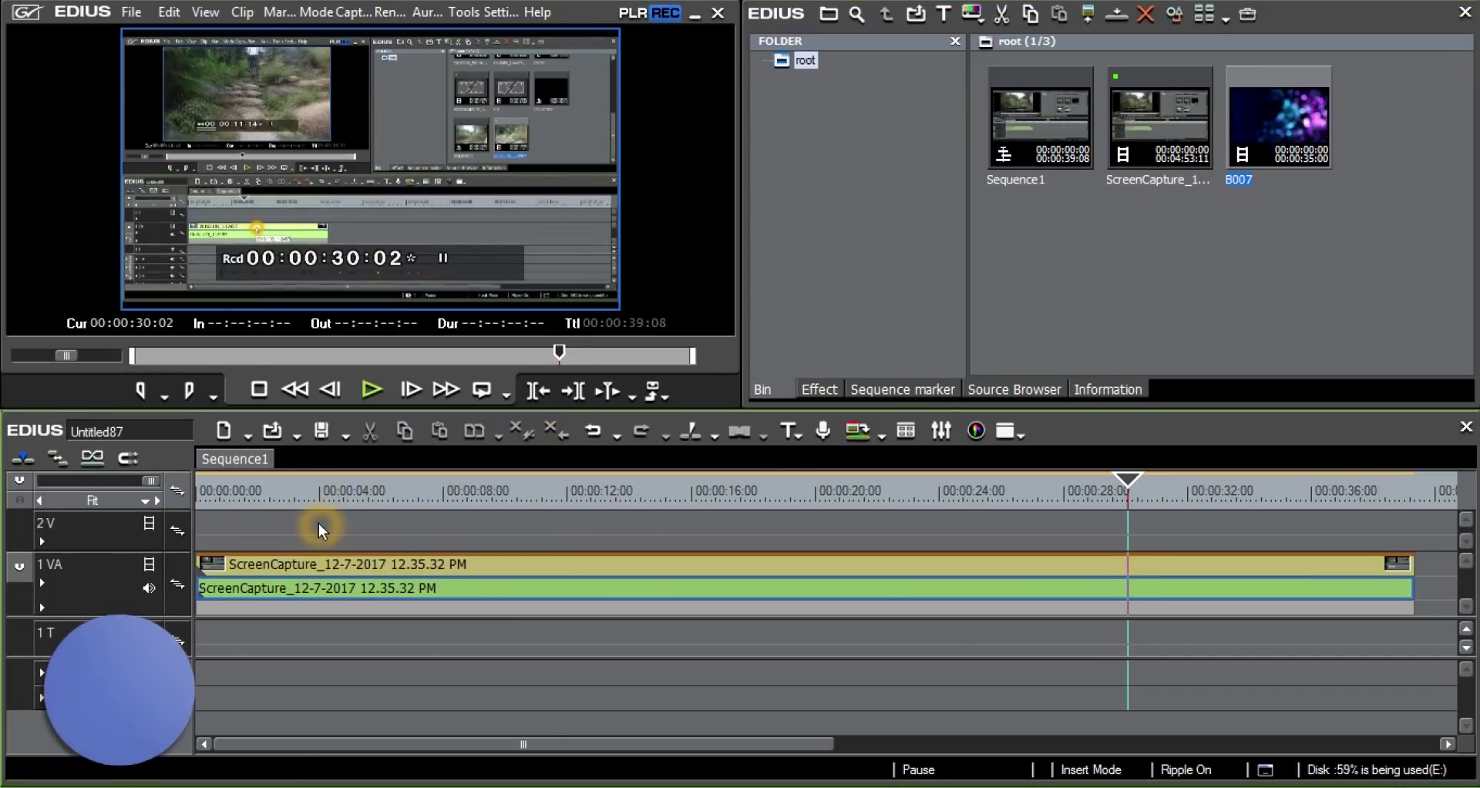
pyautogui.moveTo(324, 492); pyautogui.dragTo(556, 492)
pyautogui.click(547, 586)
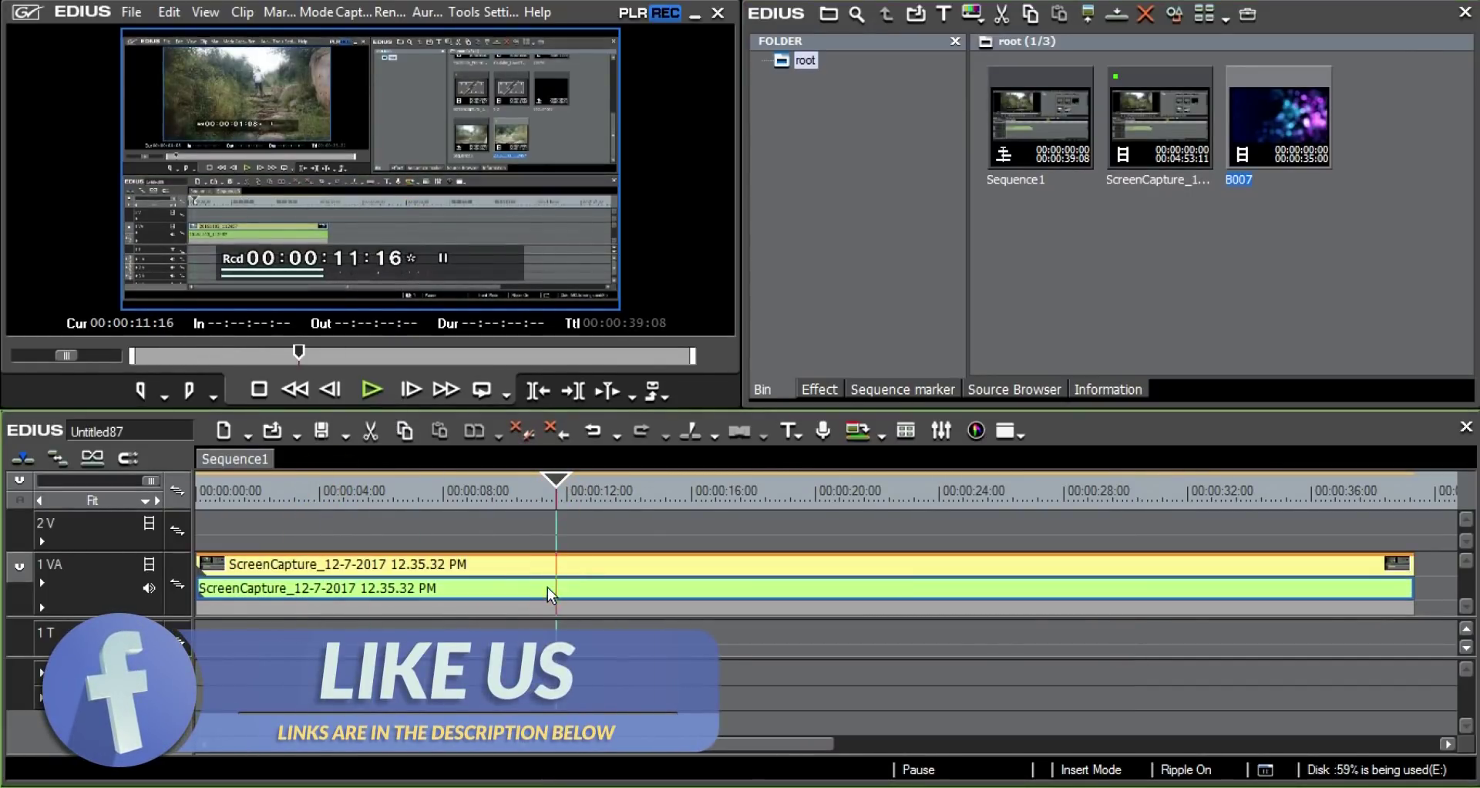
pyautogui.click(554, 490)
pyautogui.click(389, 592)
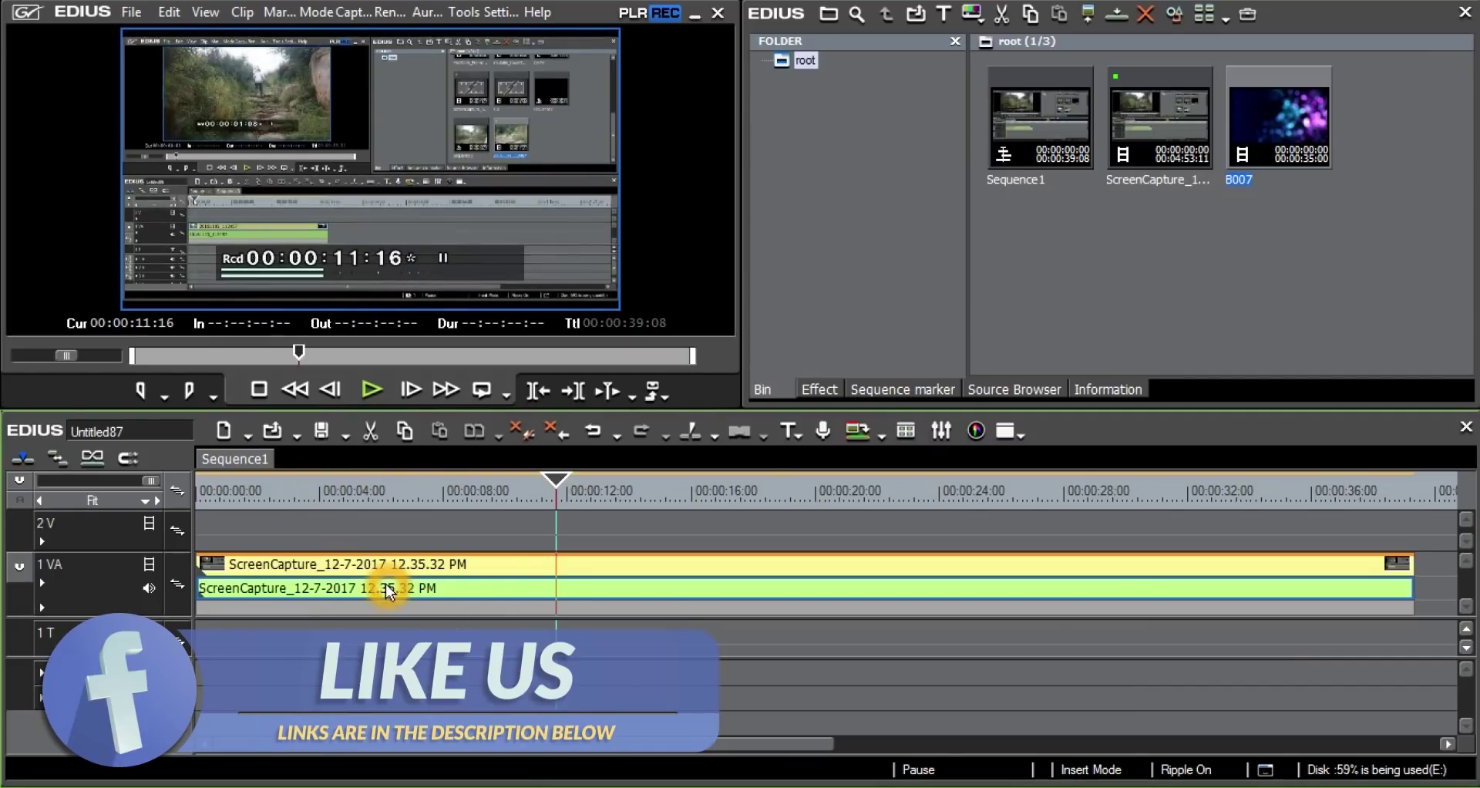
# Temporarily mute the audio of track 1 VA while scrubbing the timeline to 00:00:09:16
pyautogui.click(153, 590)
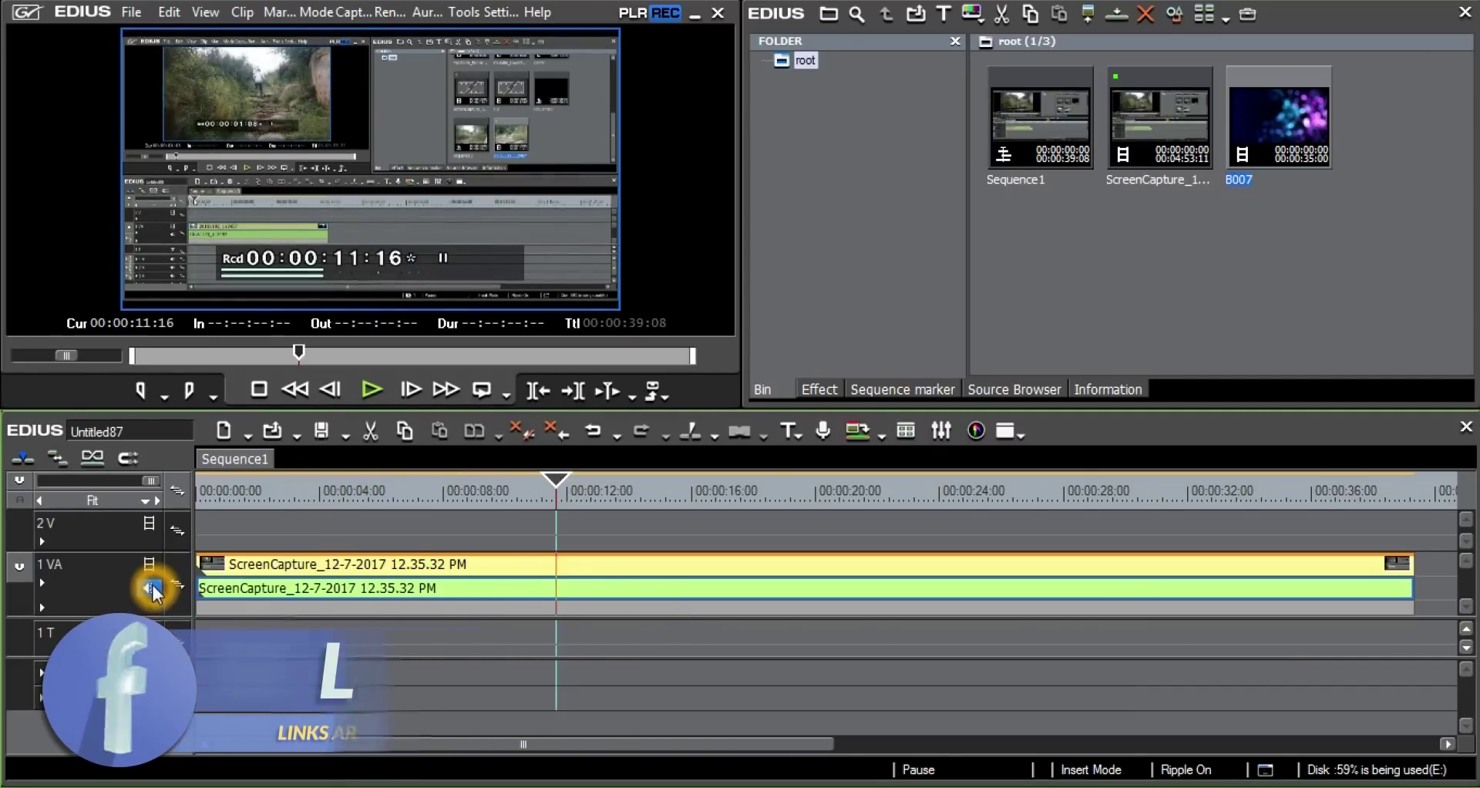
pyautogui.click(152, 589)
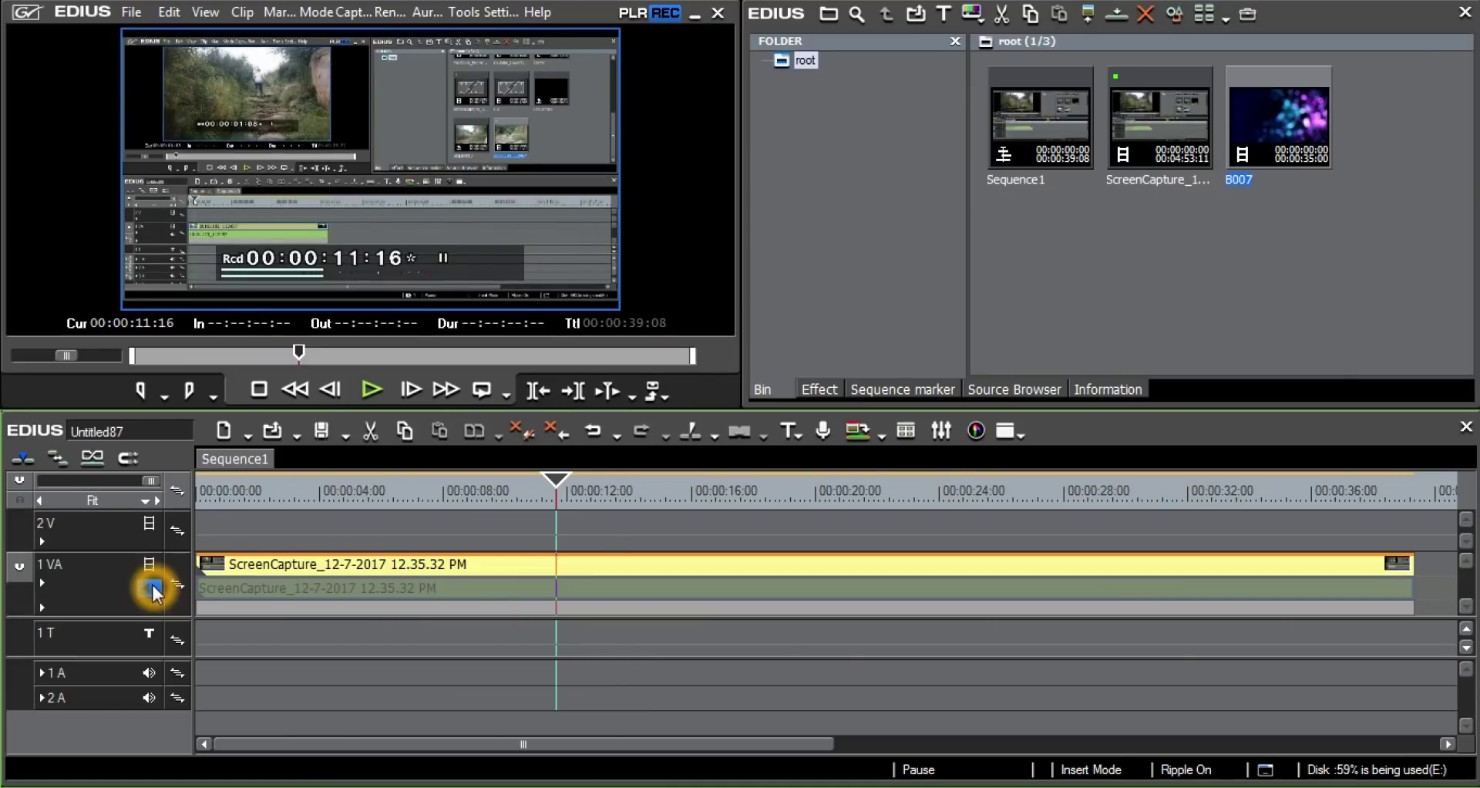
pyautogui.moveTo(555, 484); pyautogui.dragTo(825, 490)
pyautogui.click(494, 502)
pyautogui.click(151, 588)
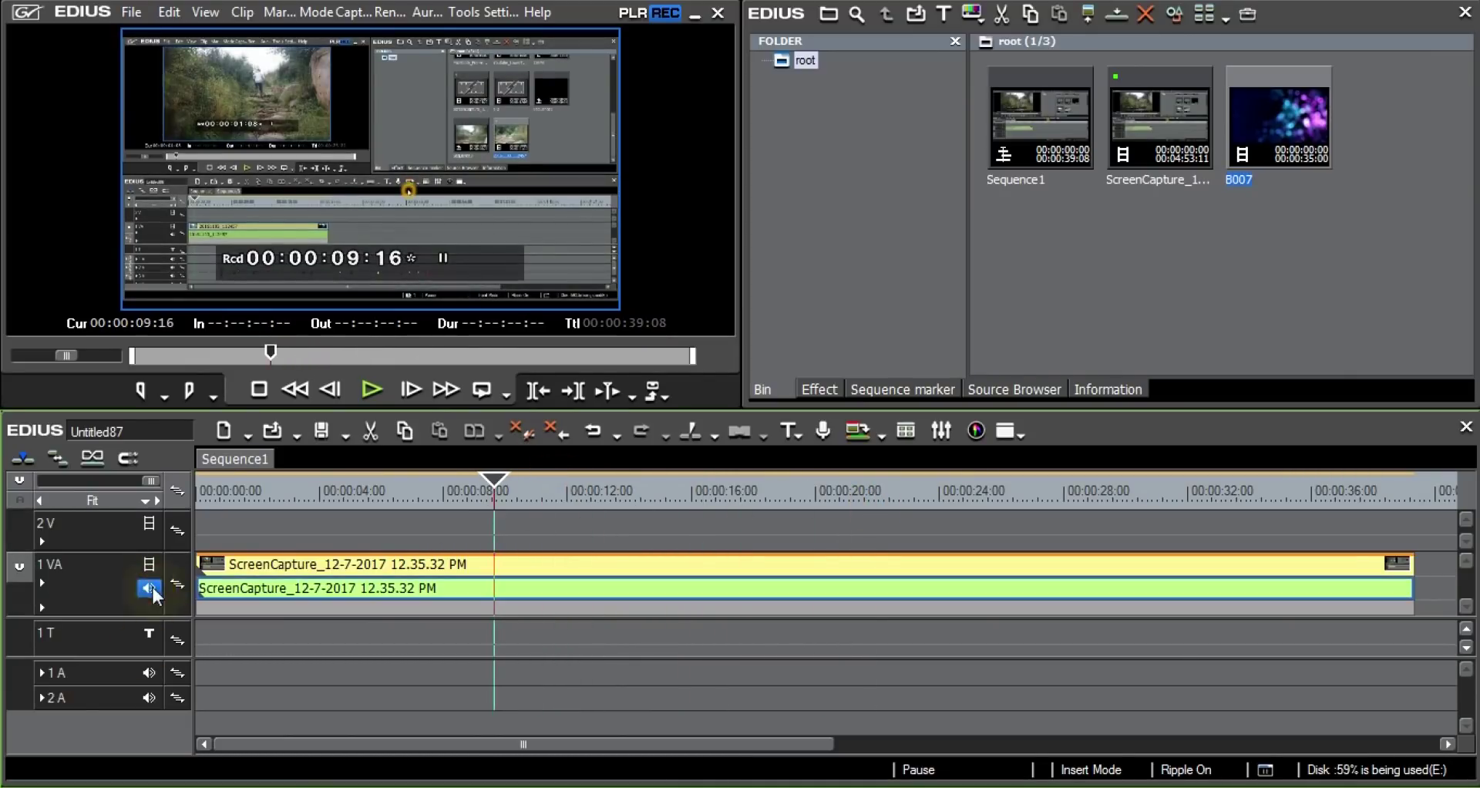
pyautogui.click(262, 529)
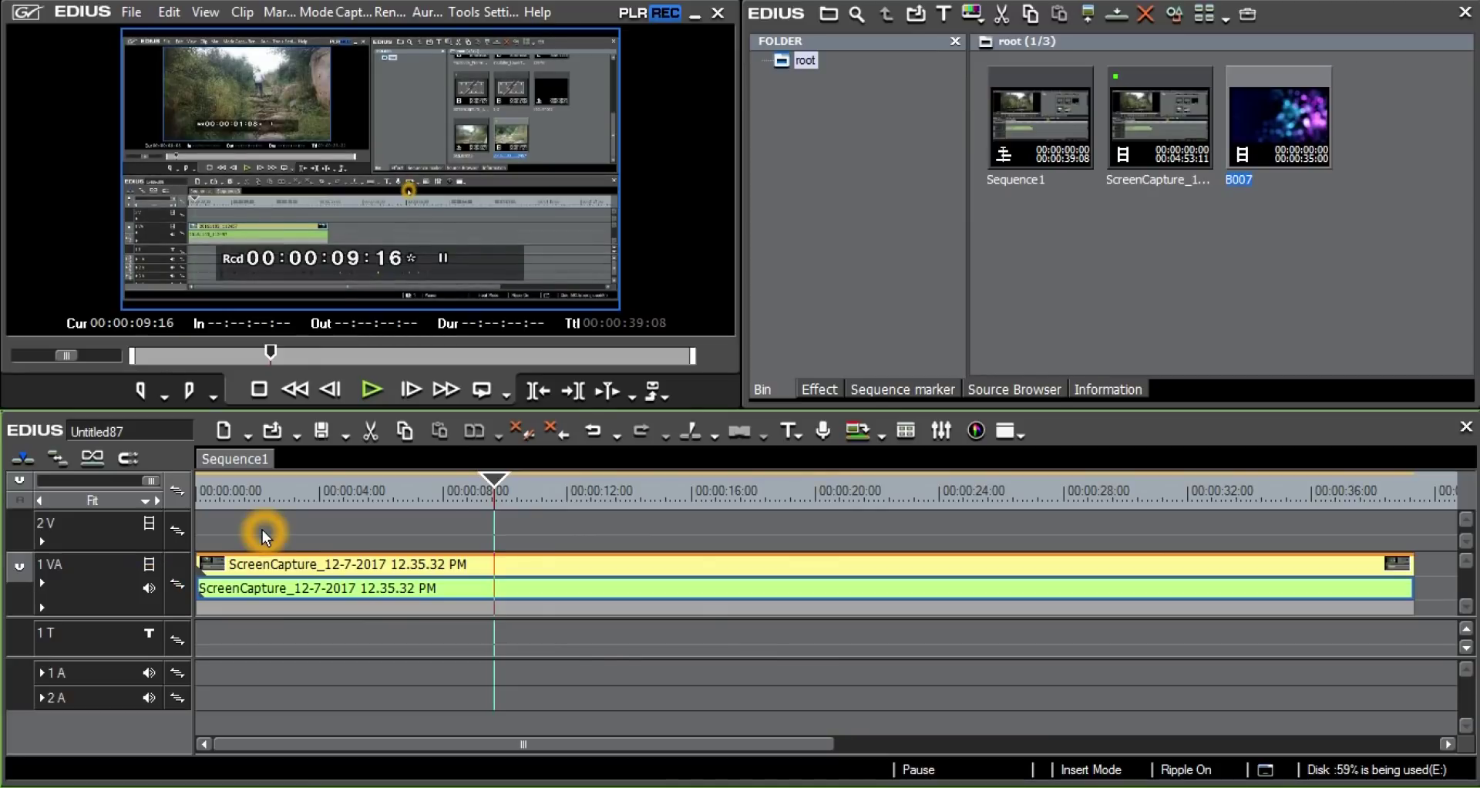
# Temporarily turn off the video of track 1 VA while moving the playhead to 00:00:08:02
pyautogui.click(149, 570)
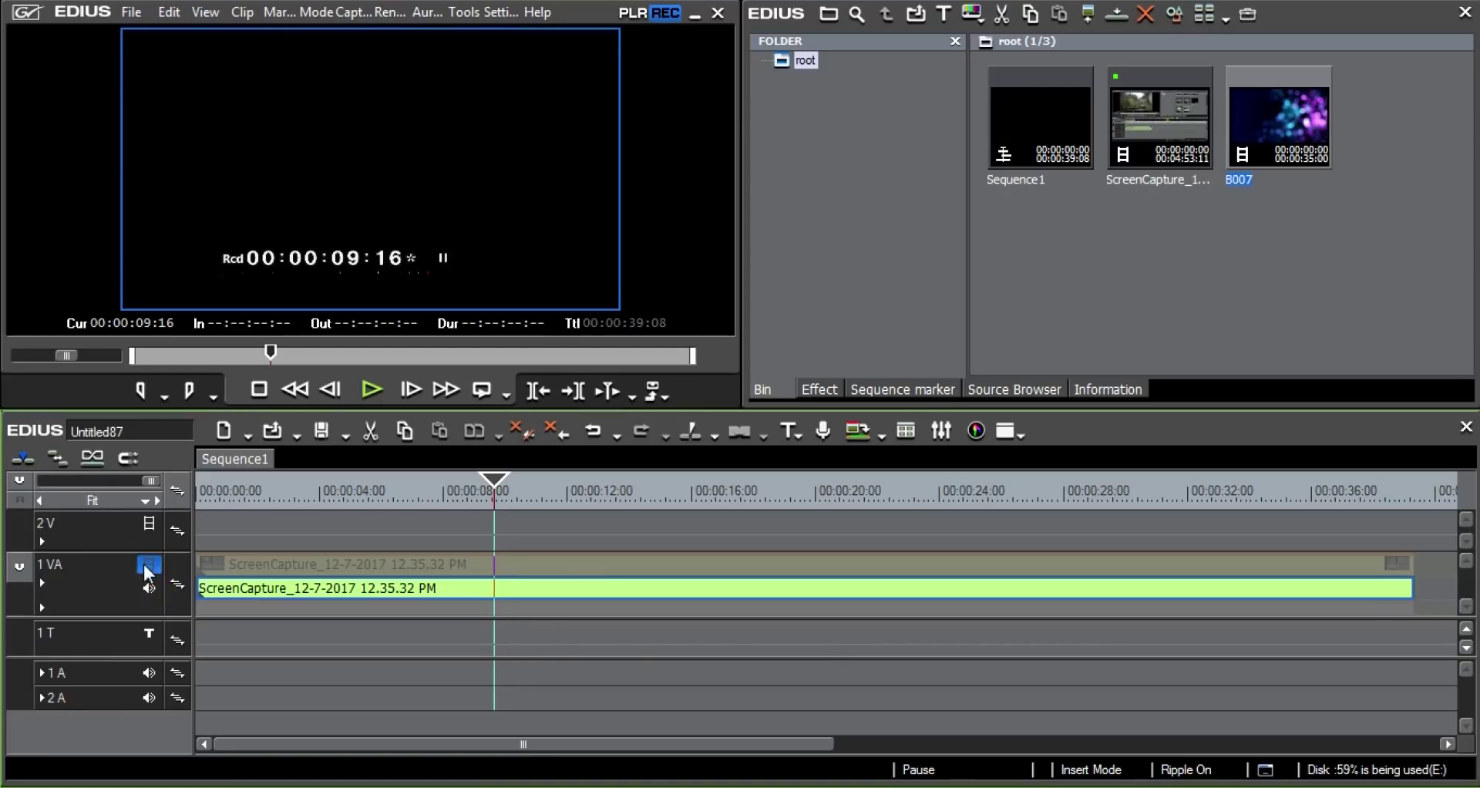
pyautogui.click(150, 570)
pyautogui.click(150, 568)
pyautogui.moveTo(490, 491); pyautogui.dragTo(571, 497)
pyautogui.click(445, 497)
pyautogui.click(158, 552)
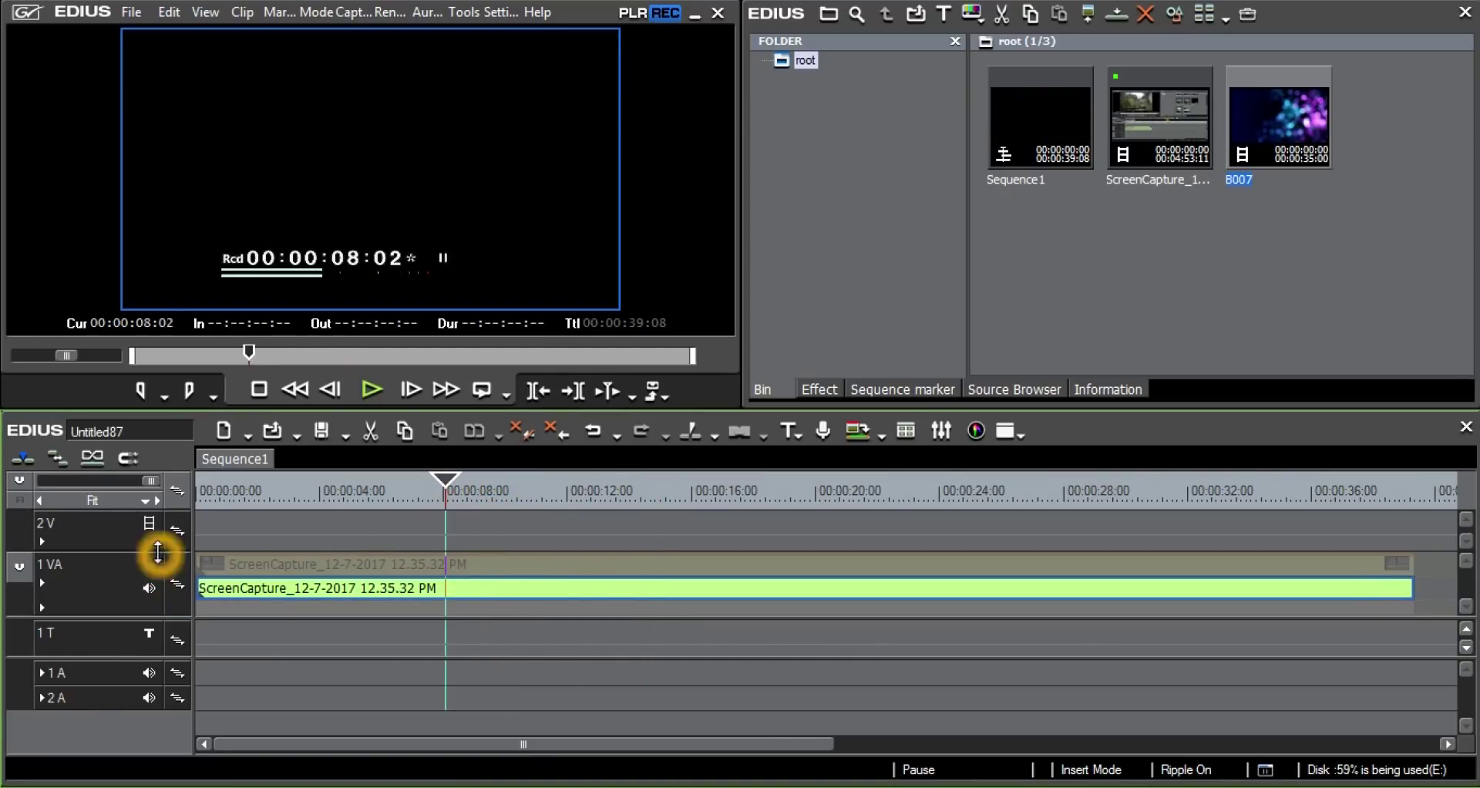
pyautogui.click(150, 565)
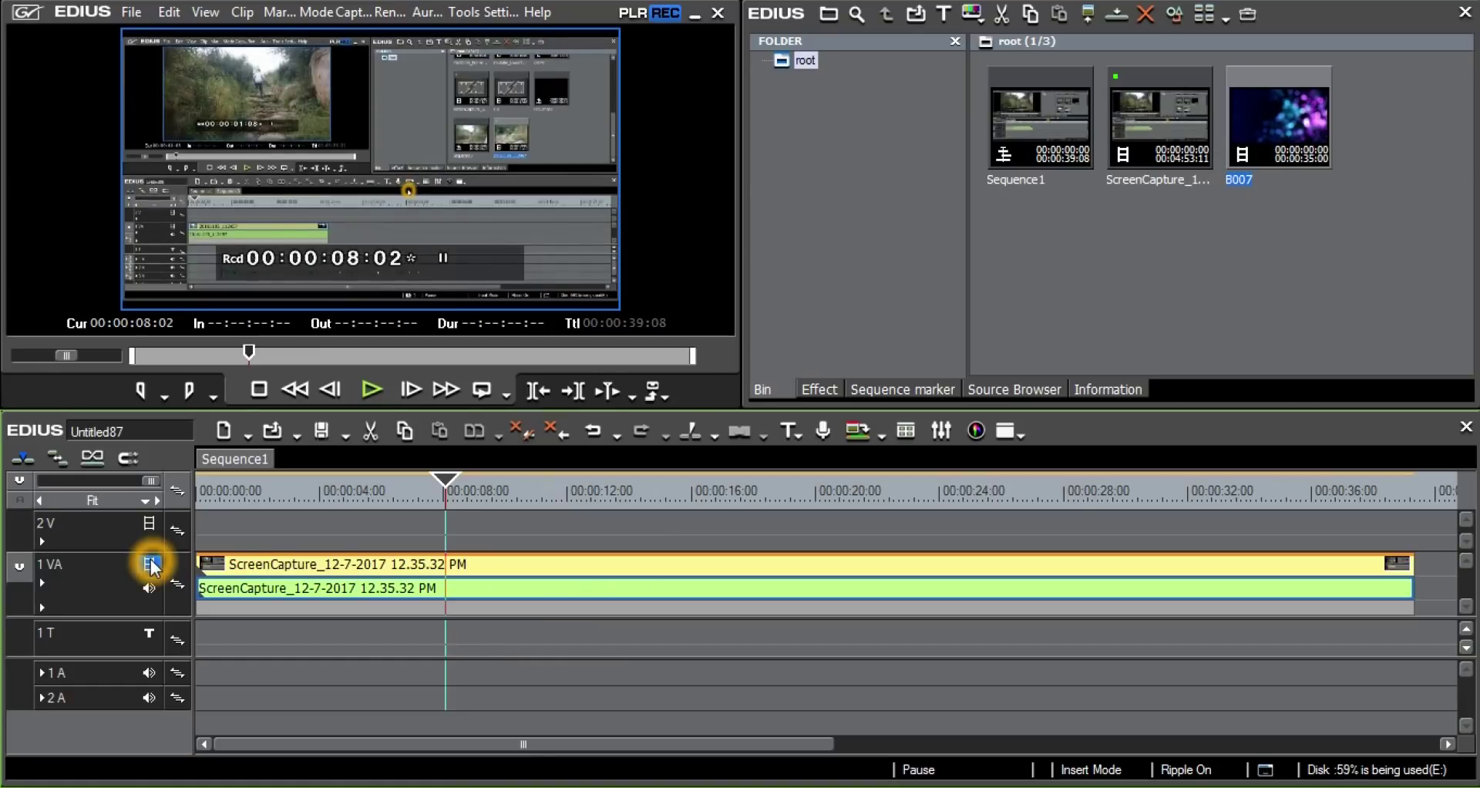
# Split the screen-capture clip on track 1 VA at 00:00:08:02 and again at 00:00:17:10
pyautogui.click(176, 577)
pyautogui.click(282, 585)
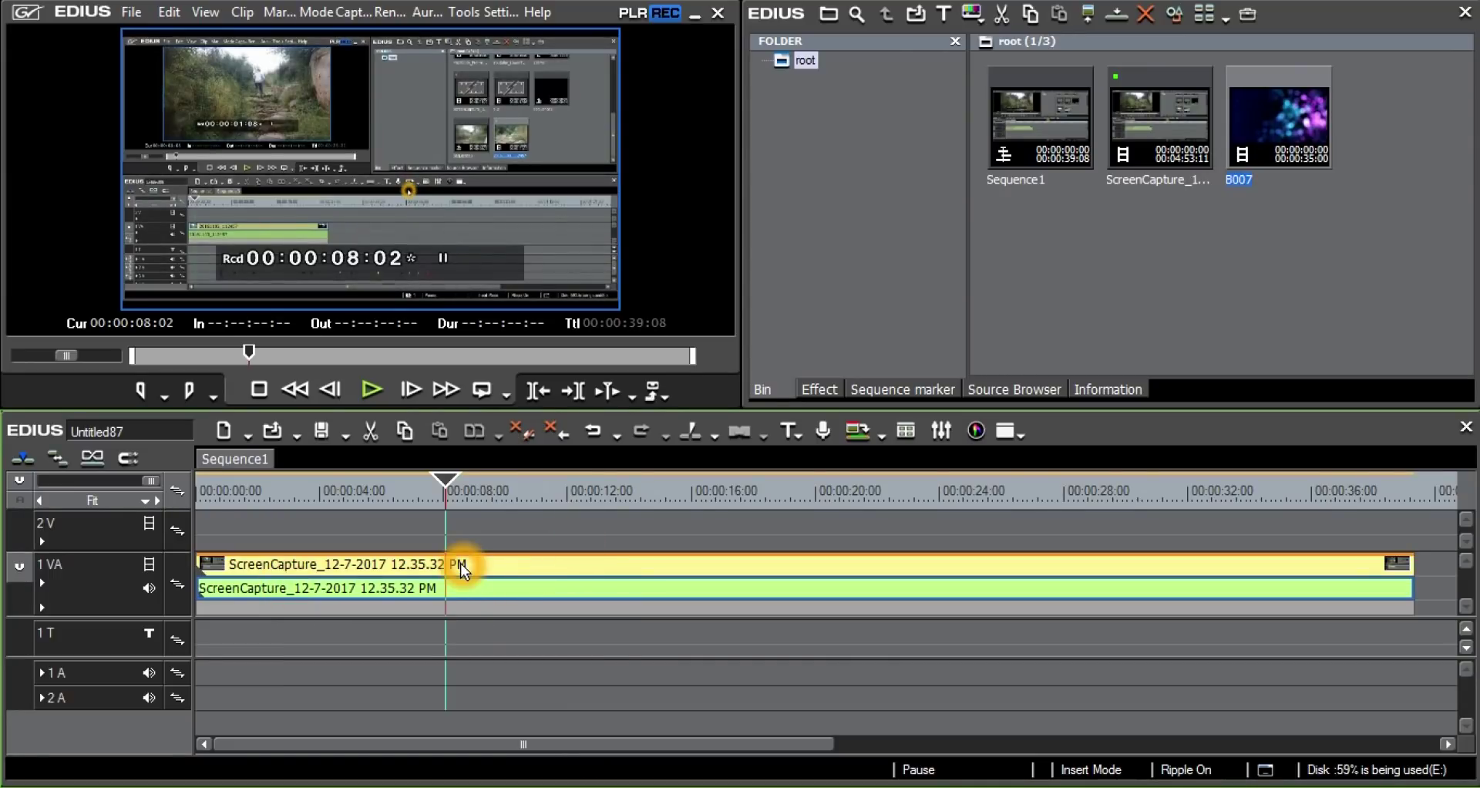
pyautogui.press('c')
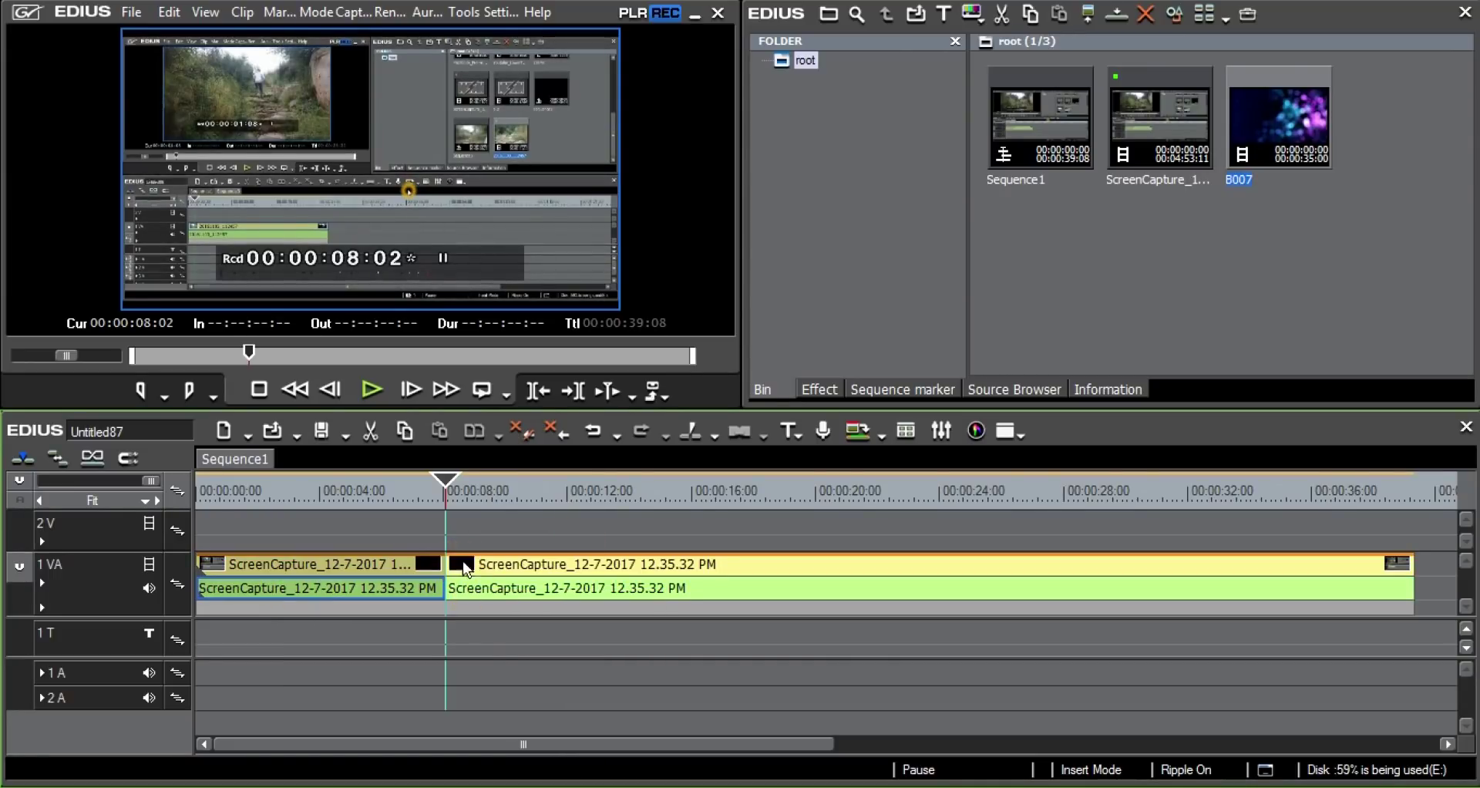
pyautogui.moveTo(446, 486); pyautogui.dragTo(728, 531)
pyautogui.click(713, 568)
pyautogui.press('c')
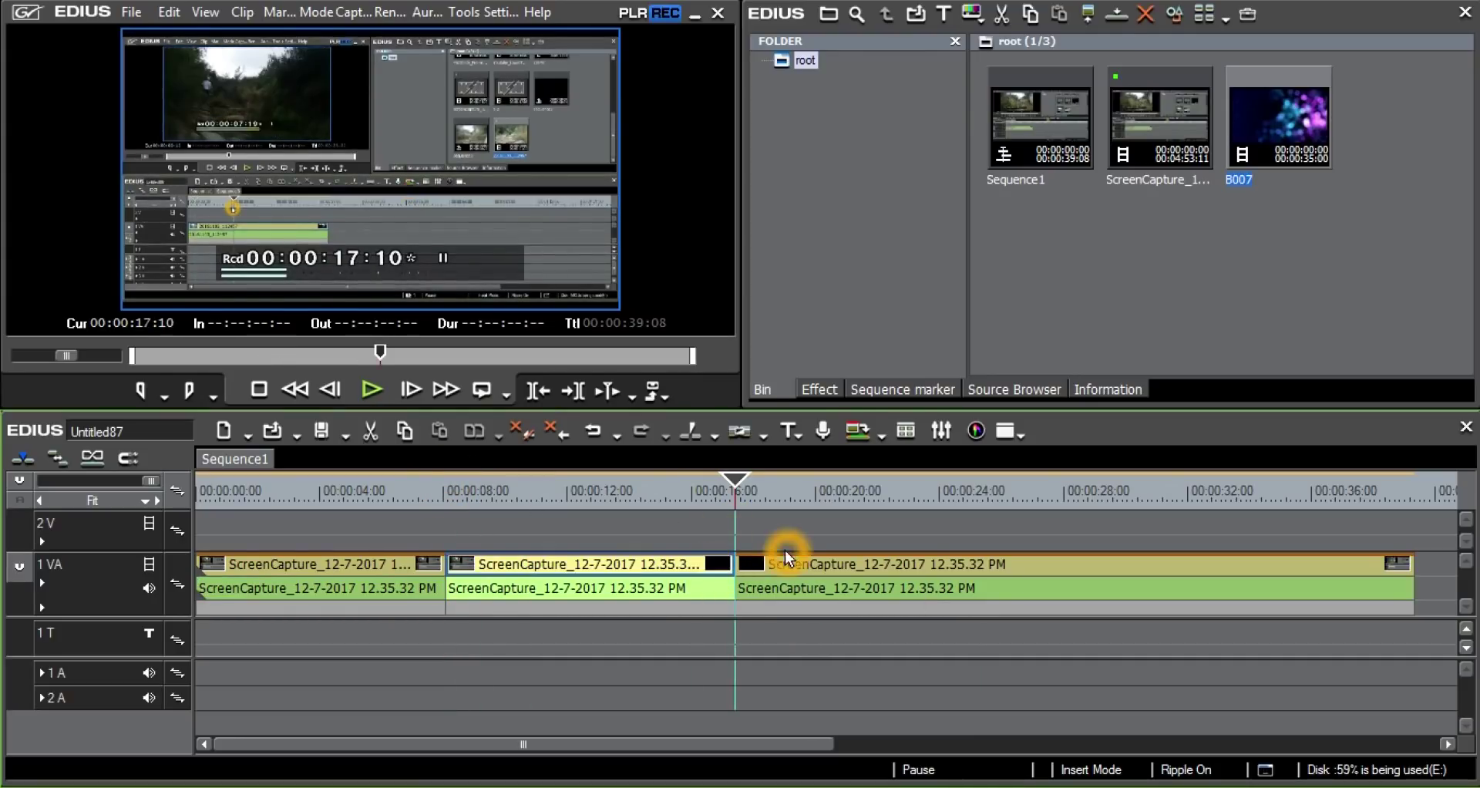
pyautogui.click(854, 497)
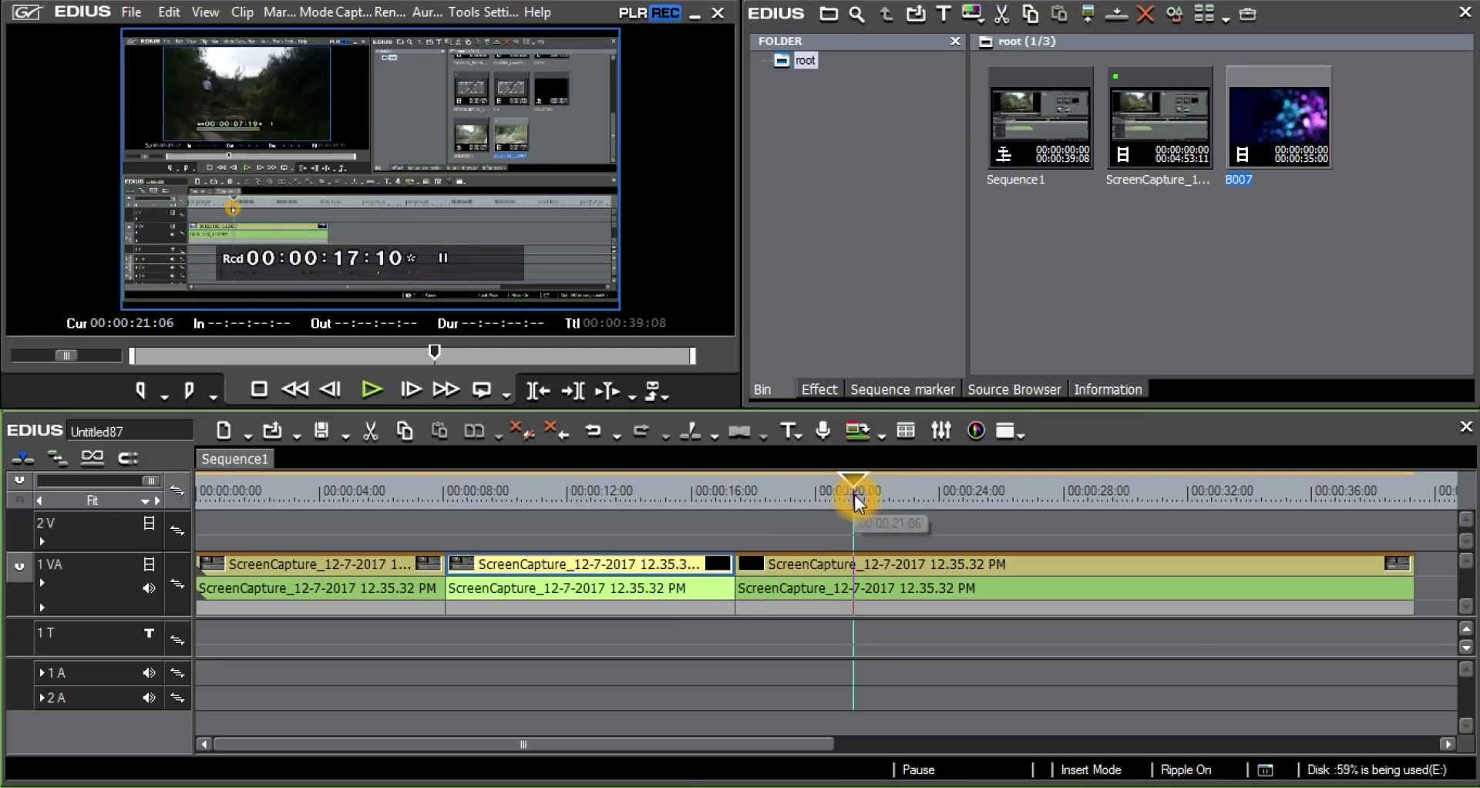
pyautogui.click(734, 479)
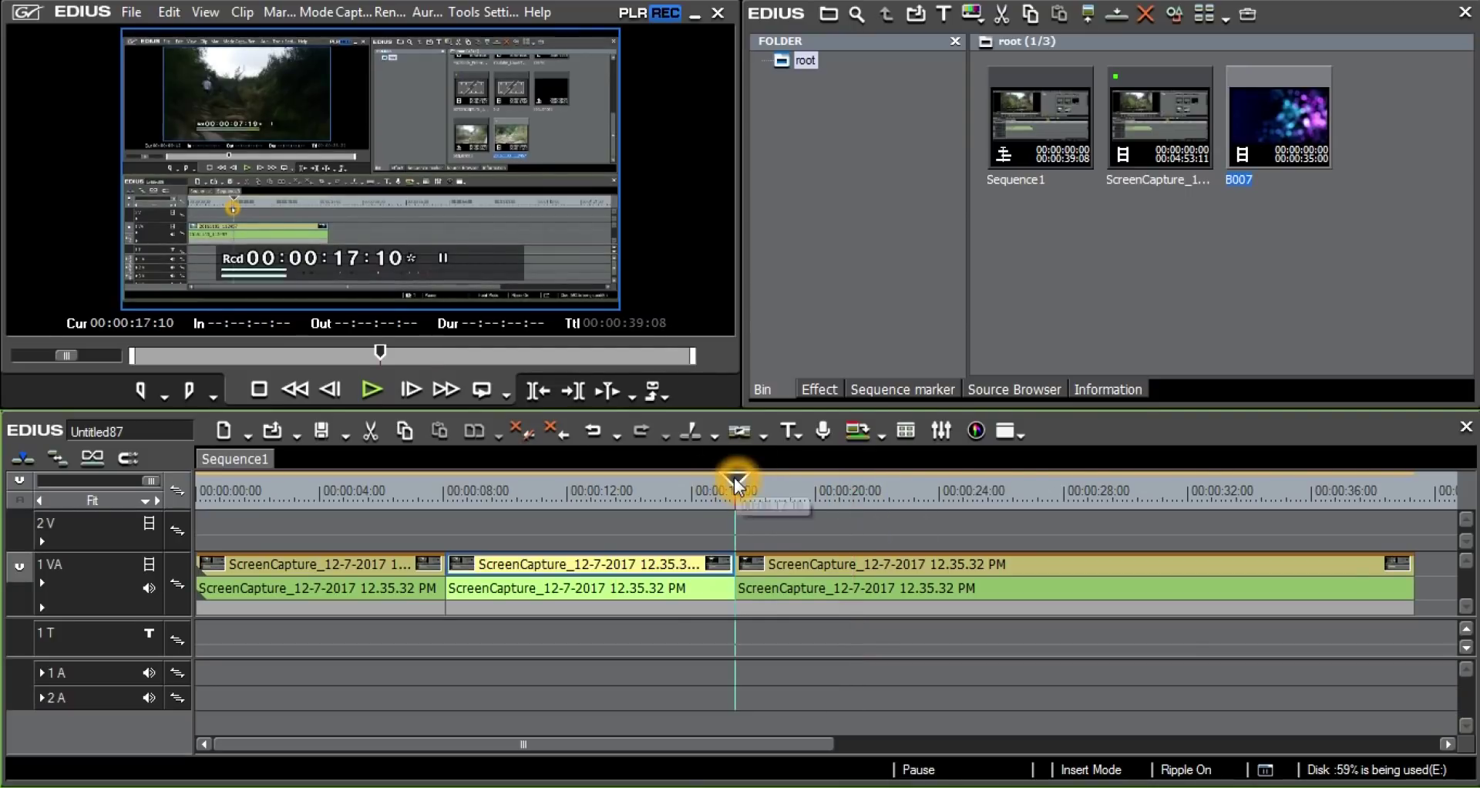
# Mute the audio of track 1 VA and apply the 2D PushStretch transition to the cut at 00:00:17:10
pyautogui.click(148, 588)
pyautogui.click(820, 388)
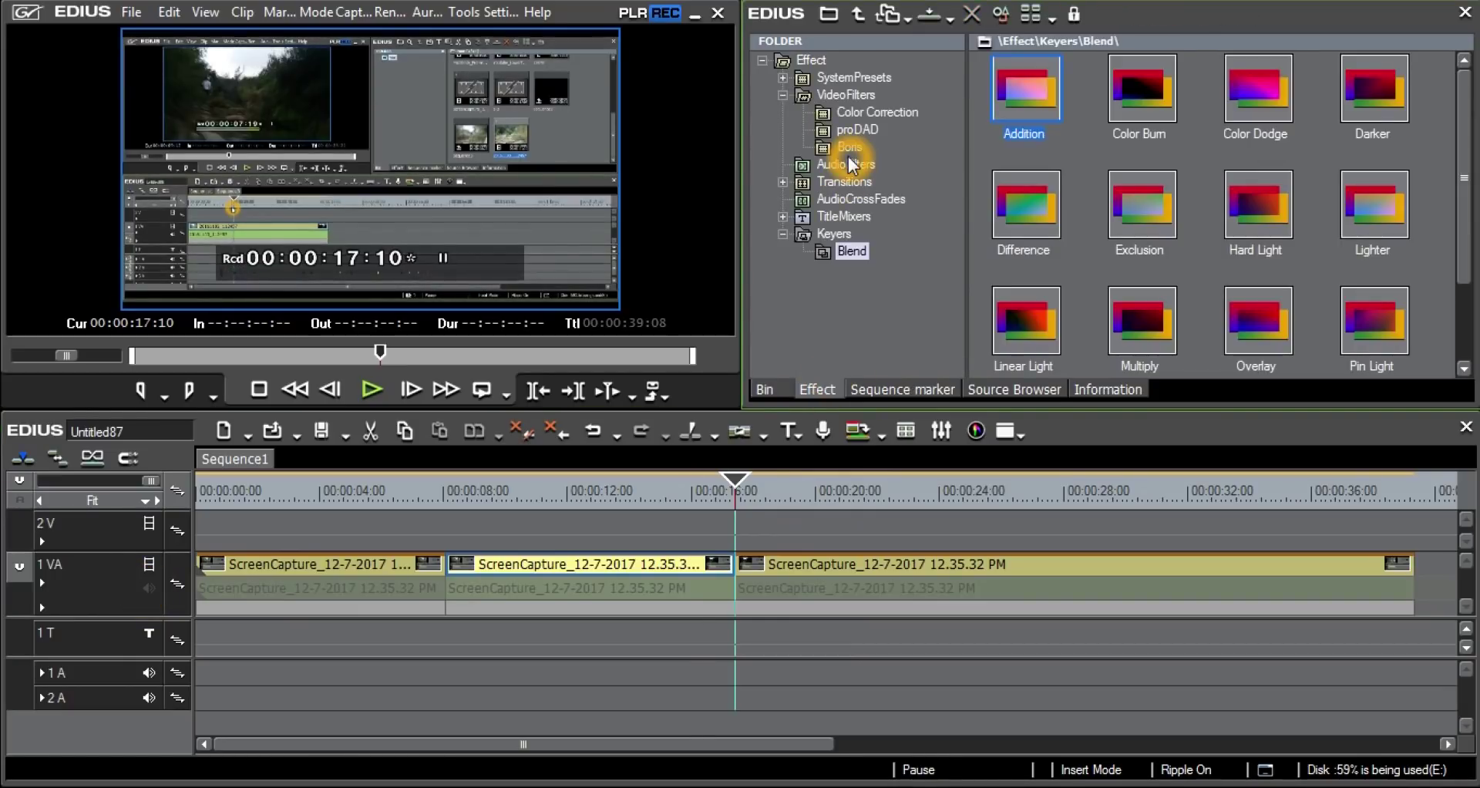
pyautogui.click(824, 289)
pyautogui.click(825, 181)
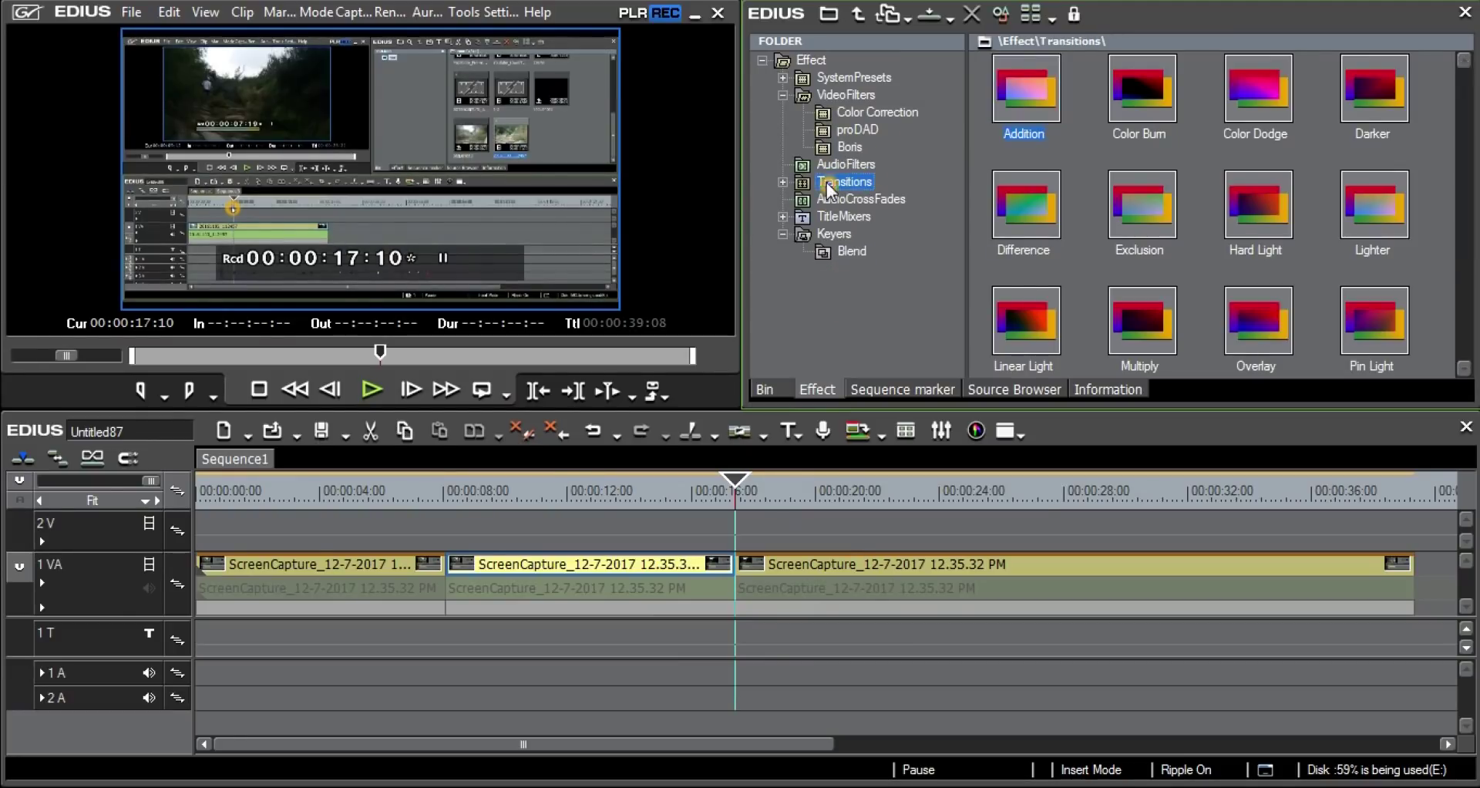
pyautogui.click(781, 182)
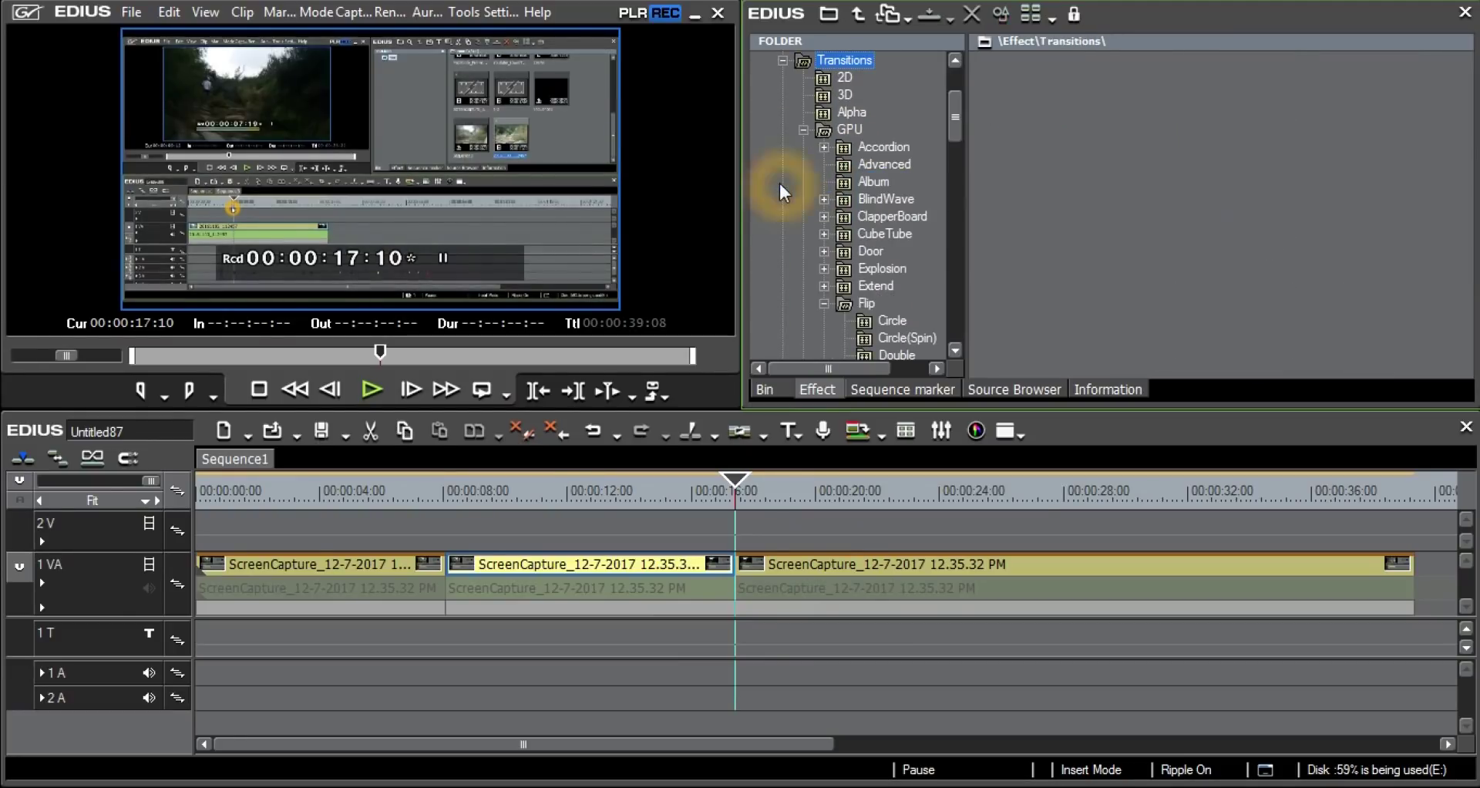
pyautogui.click(827, 151)
pyautogui.click(837, 81)
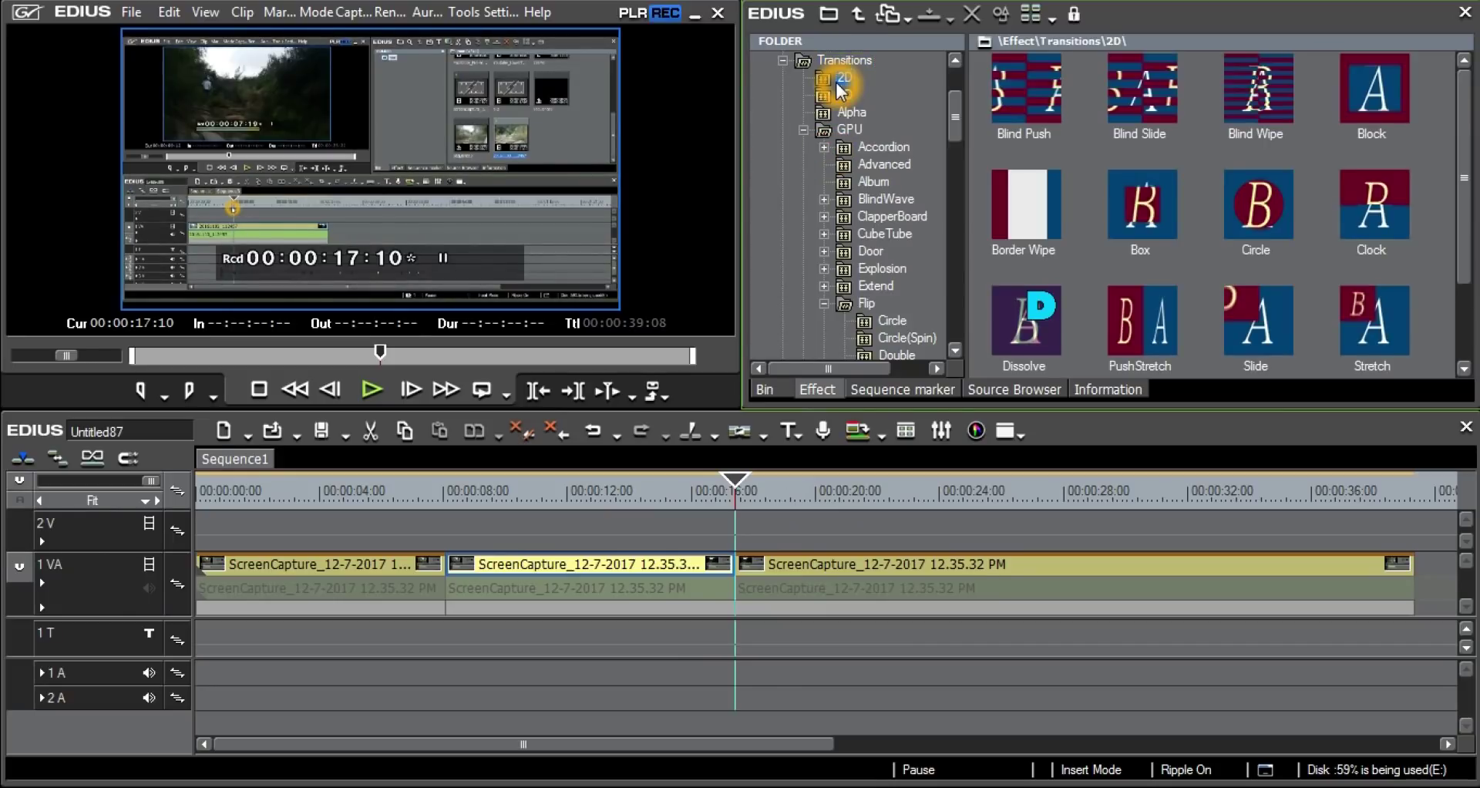
pyautogui.click(1046, 321)
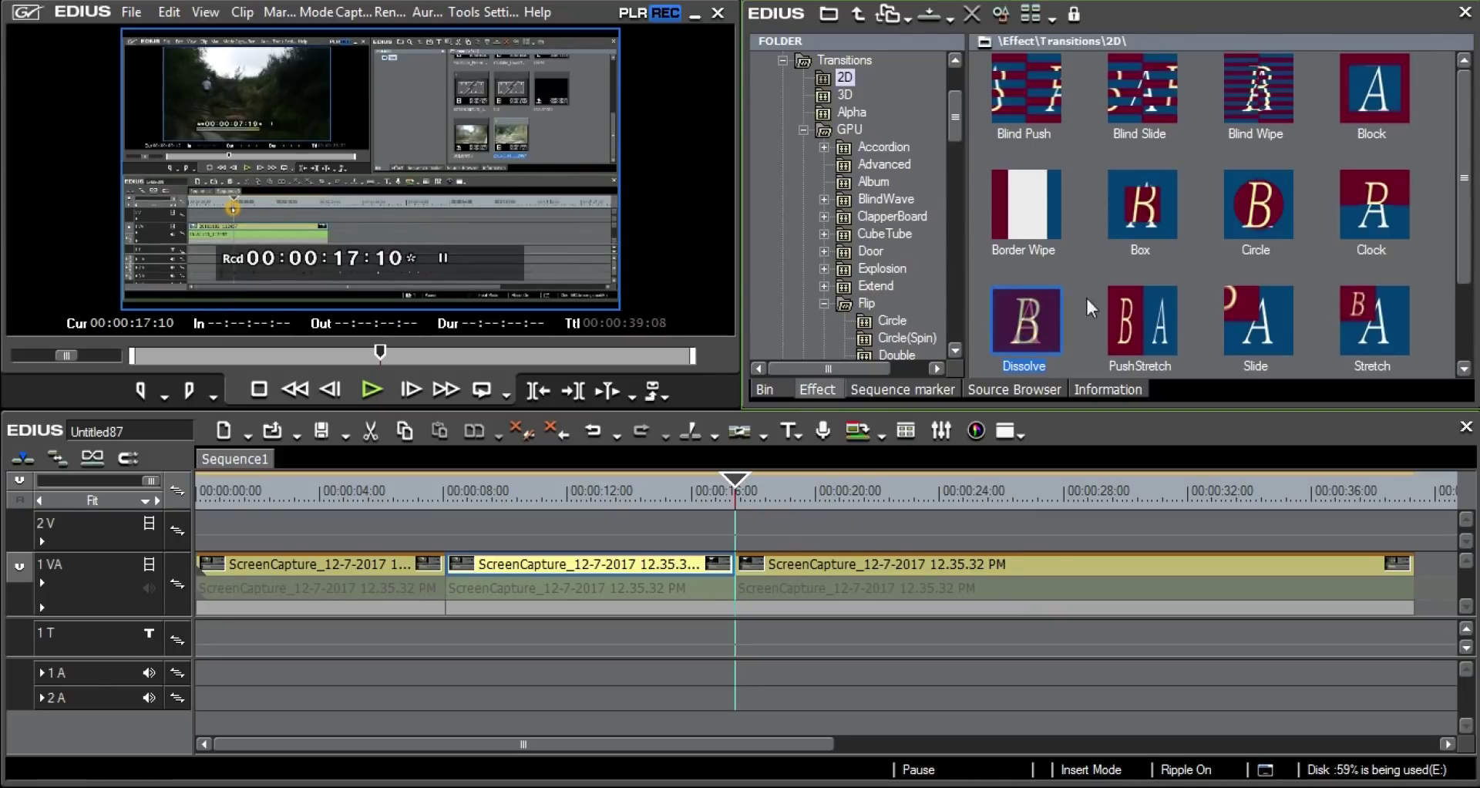
pyautogui.moveTo(1152, 312); pyautogui.dragTo(734, 574)
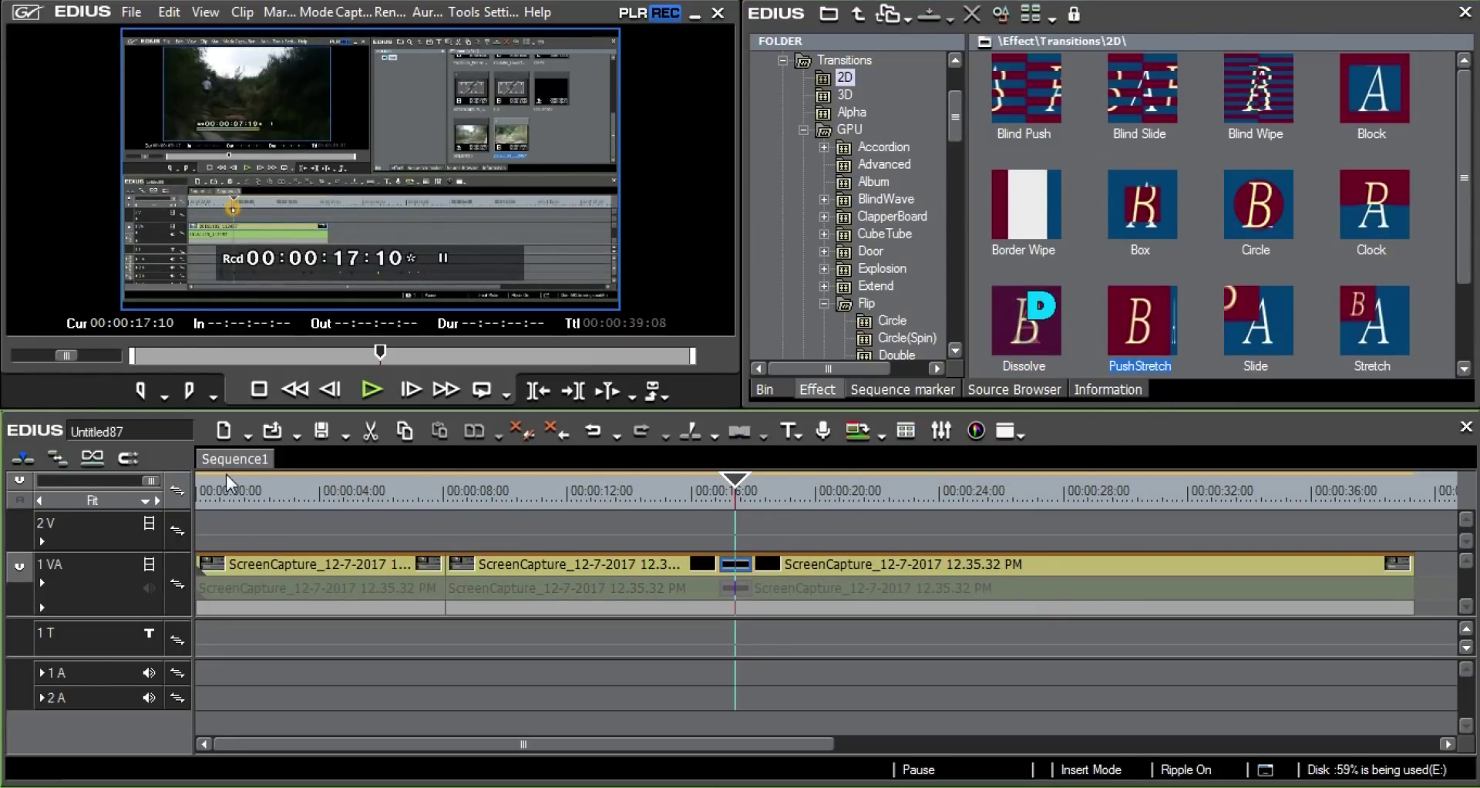
# Play back the PushStretch transition from 00:00:16:15 and return the playhead to 00:00:16:06
pyautogui.moveTo(152, 485); pyautogui.dragTo(82, 484)
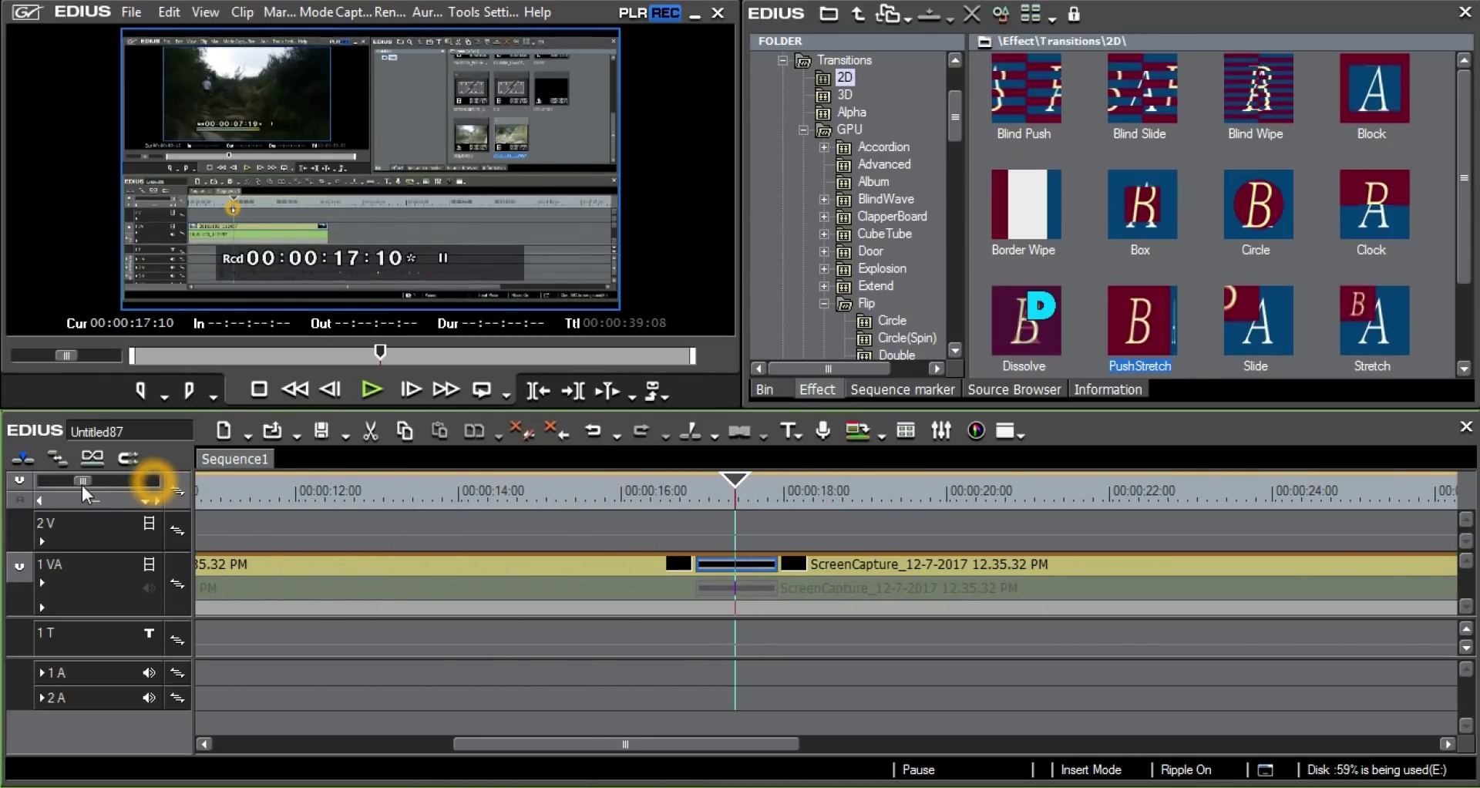
pyautogui.click(699, 493)
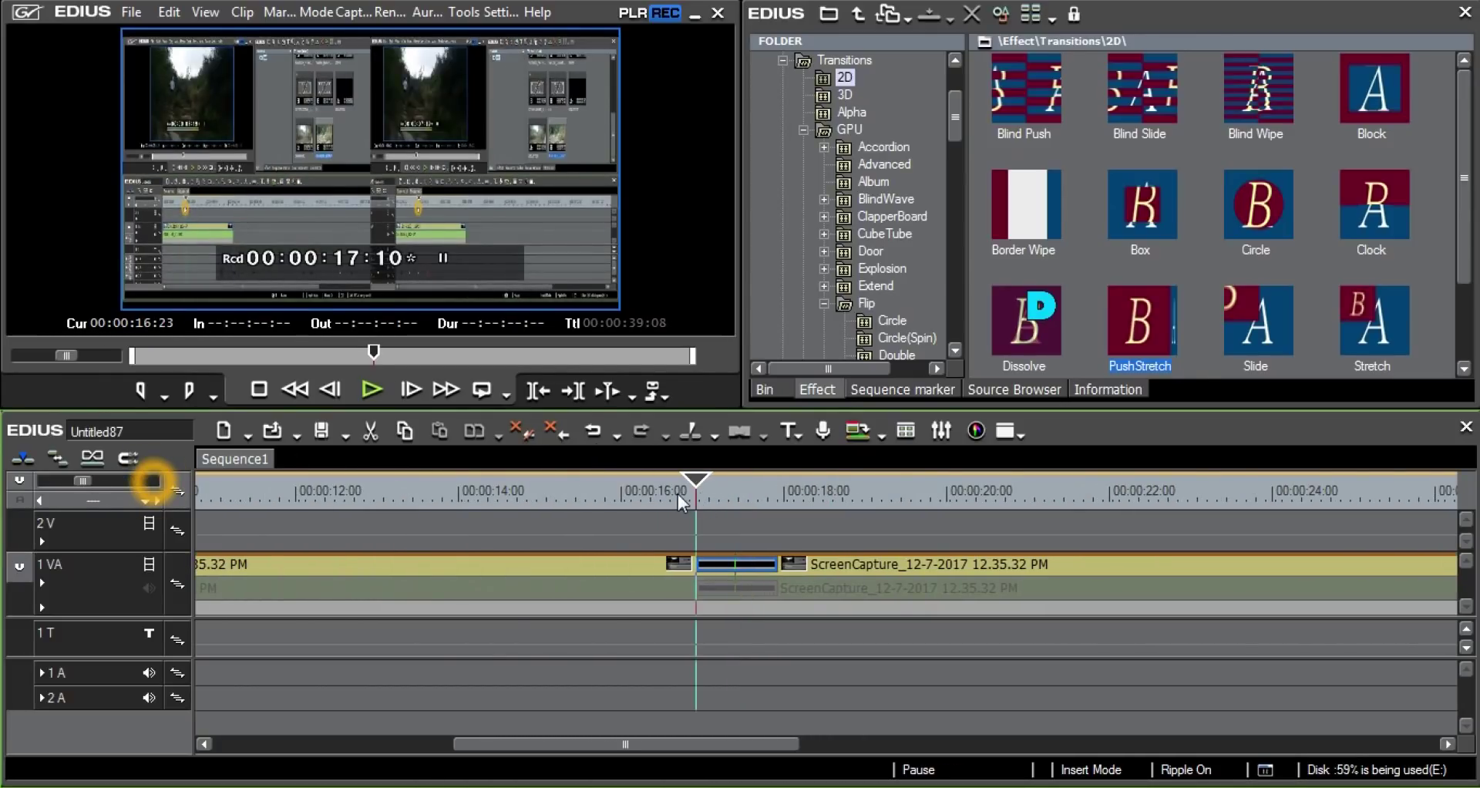
pyautogui.click(669, 492)
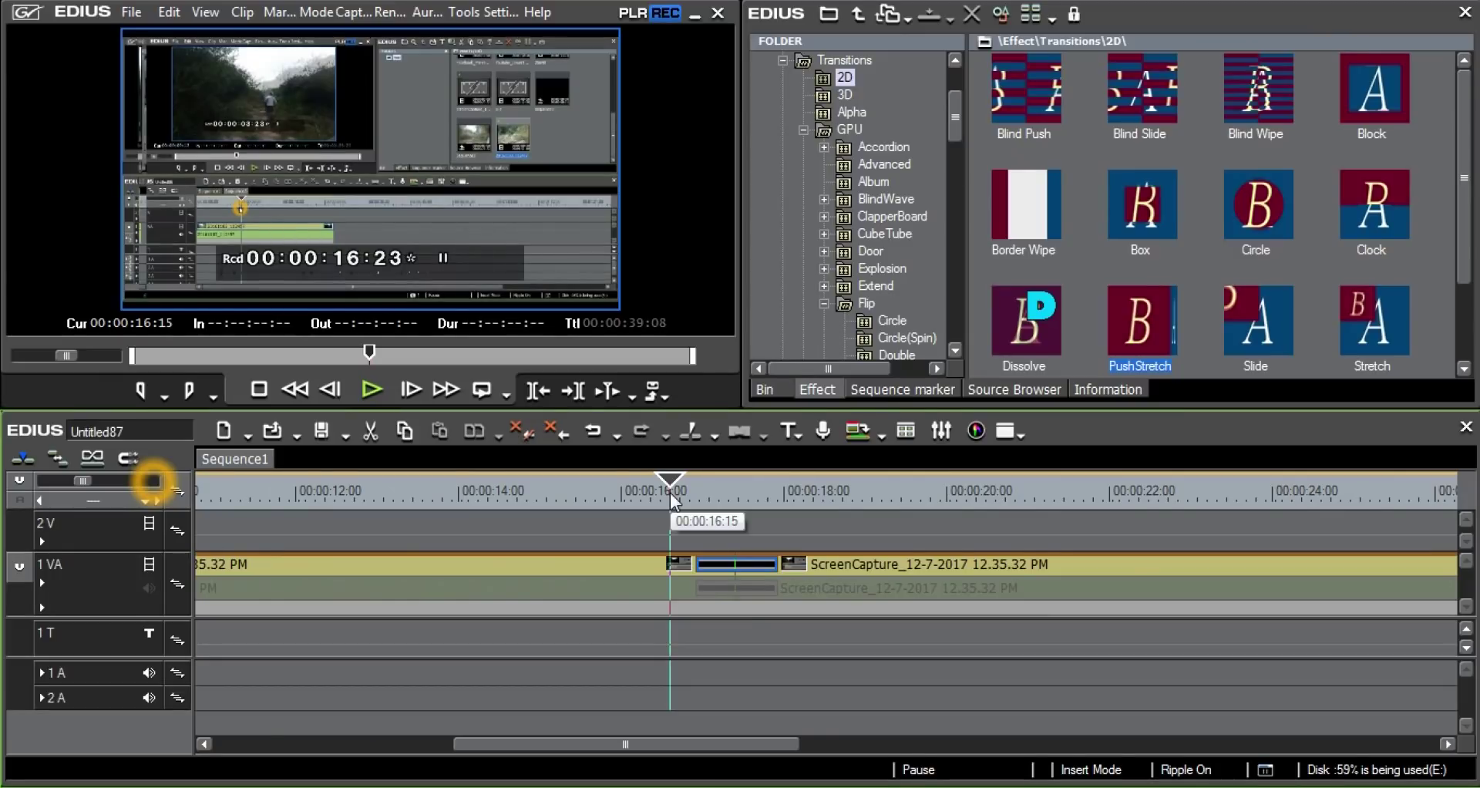
pyautogui.press('space')
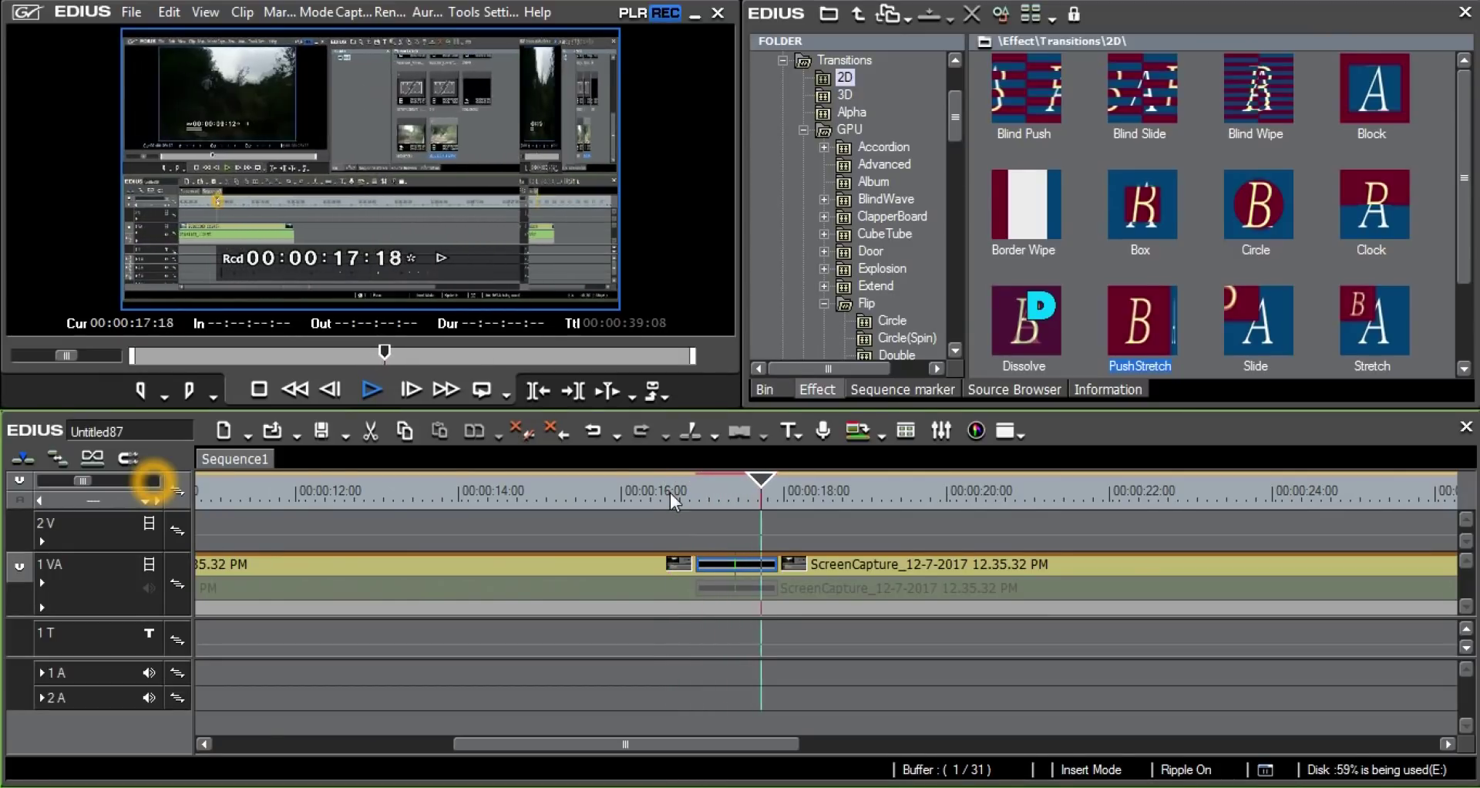
pyautogui.press('space')
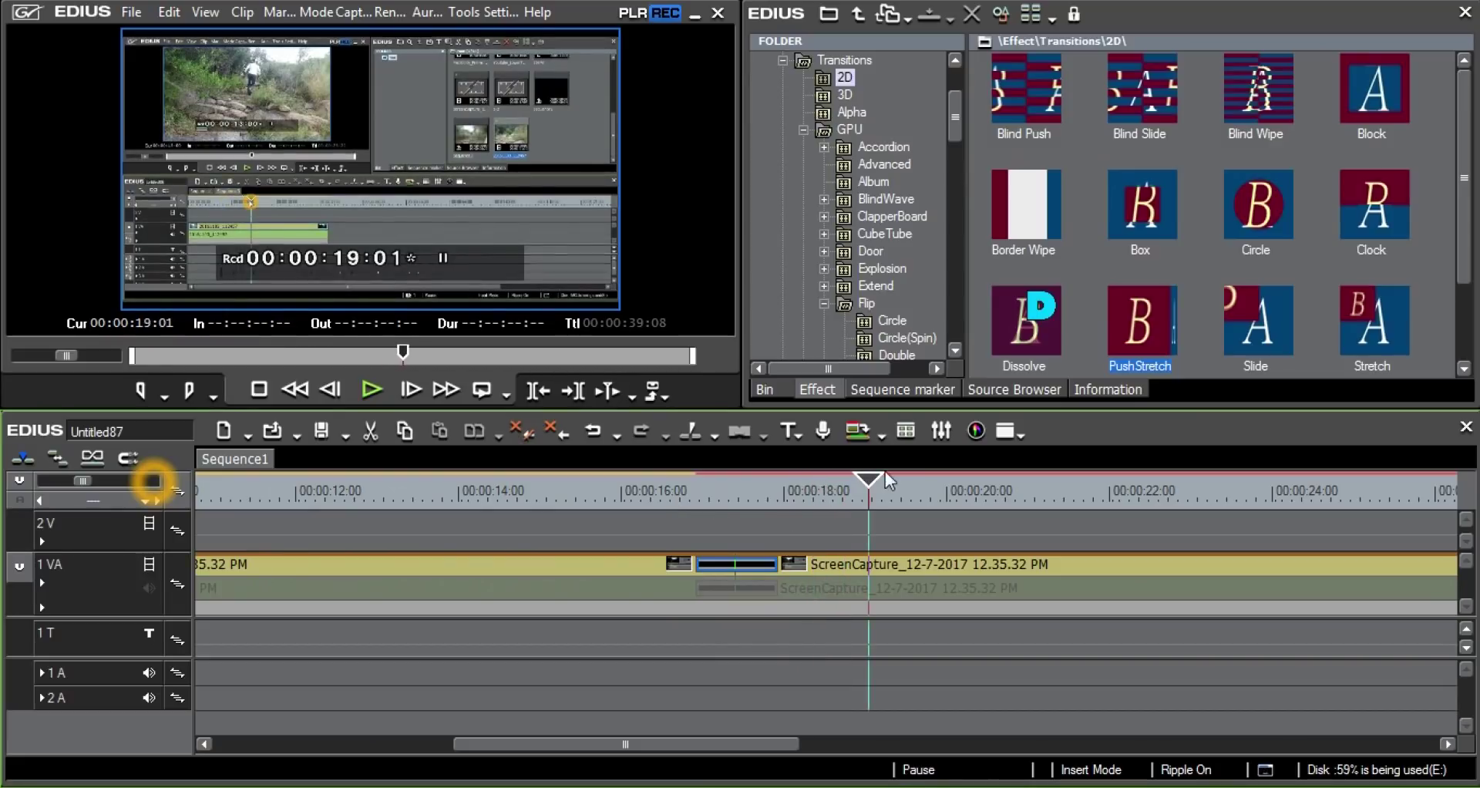
pyautogui.moveTo(871, 479); pyautogui.dragTo(643, 483)
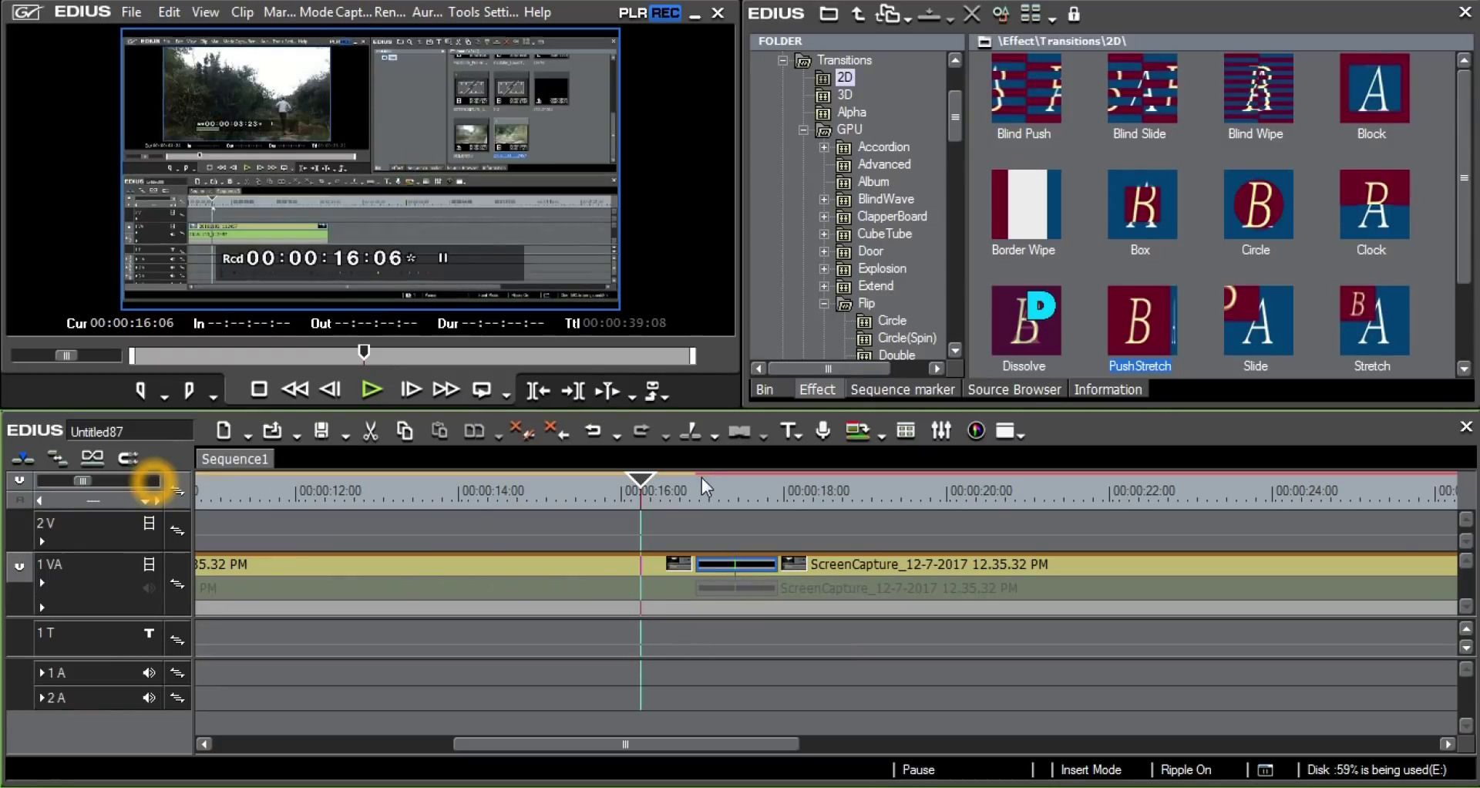
# Move the playhead onto the PushStretch transition at 00:00:17:10 and render the transition
pyautogui.click(374, 492)
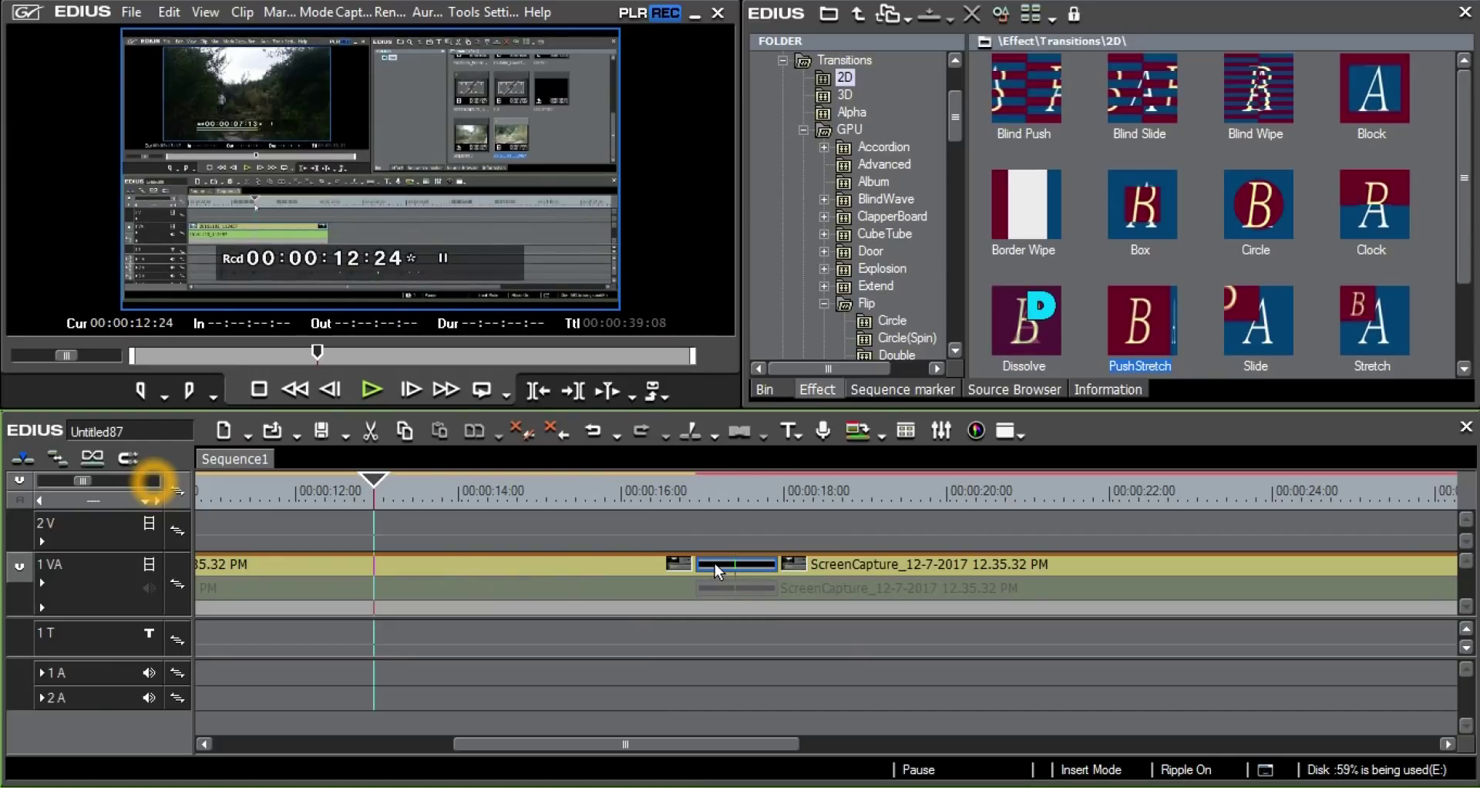
pyautogui.click(737, 492)
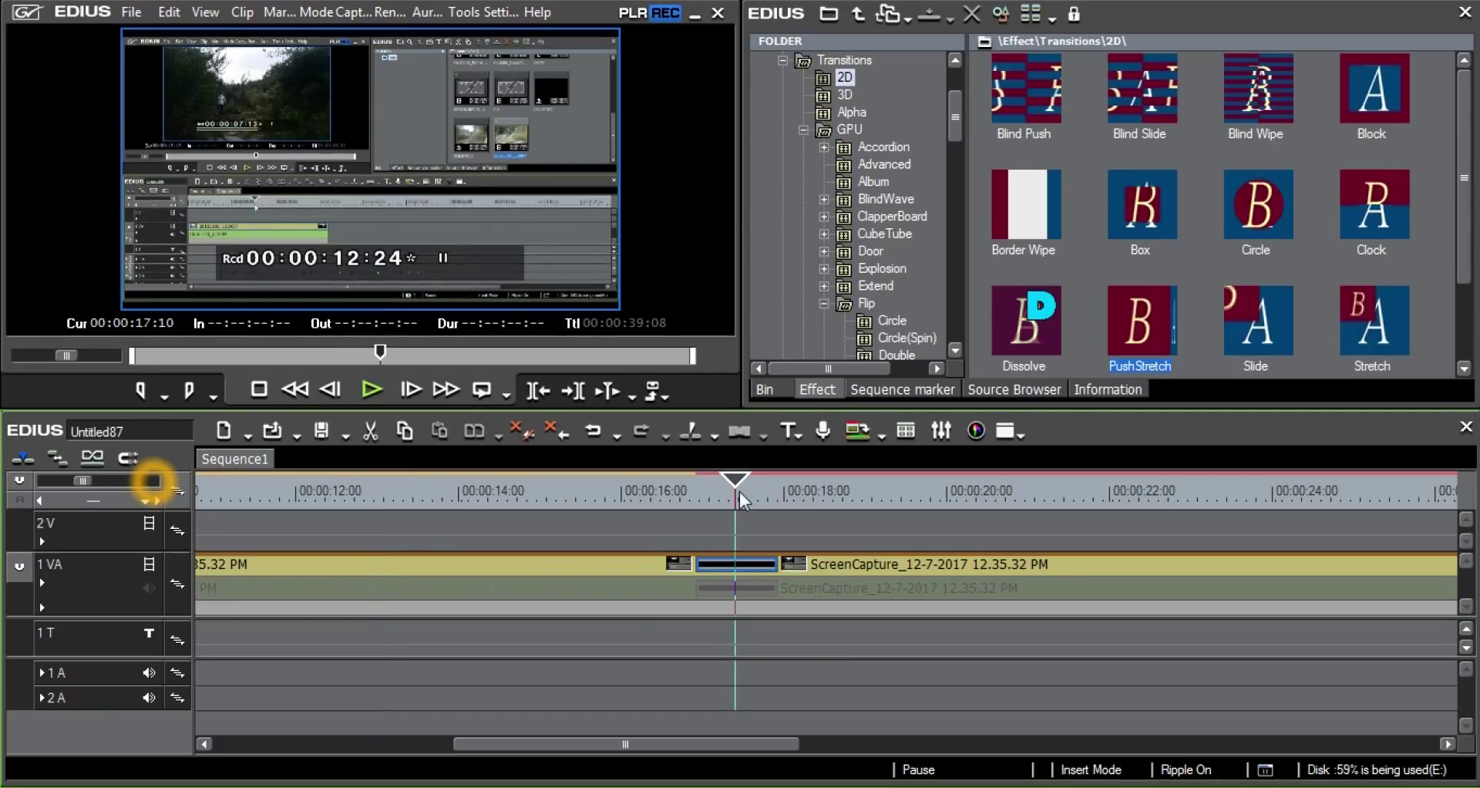
pyautogui.rightClick(757, 570)
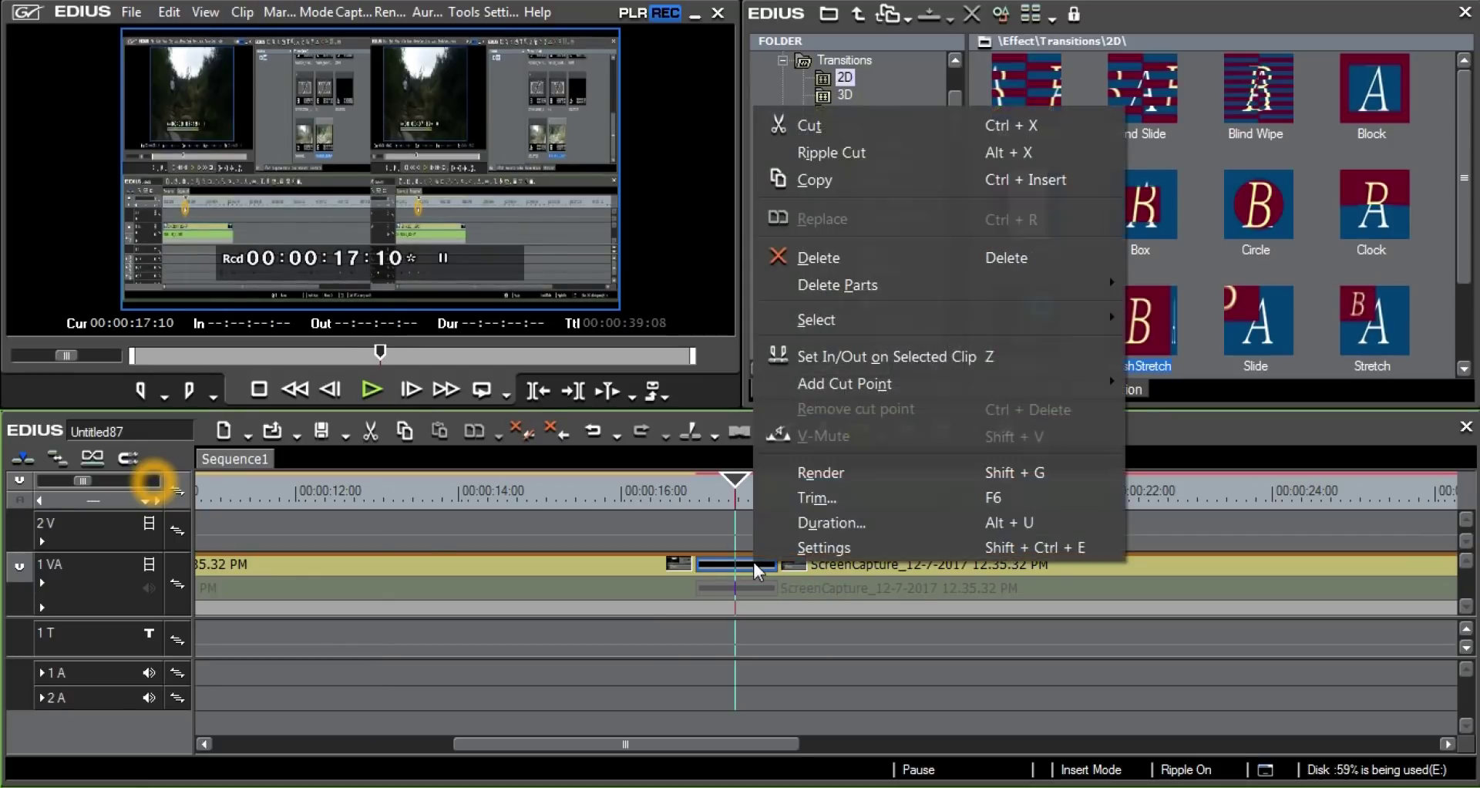
pyautogui.click(797, 473)
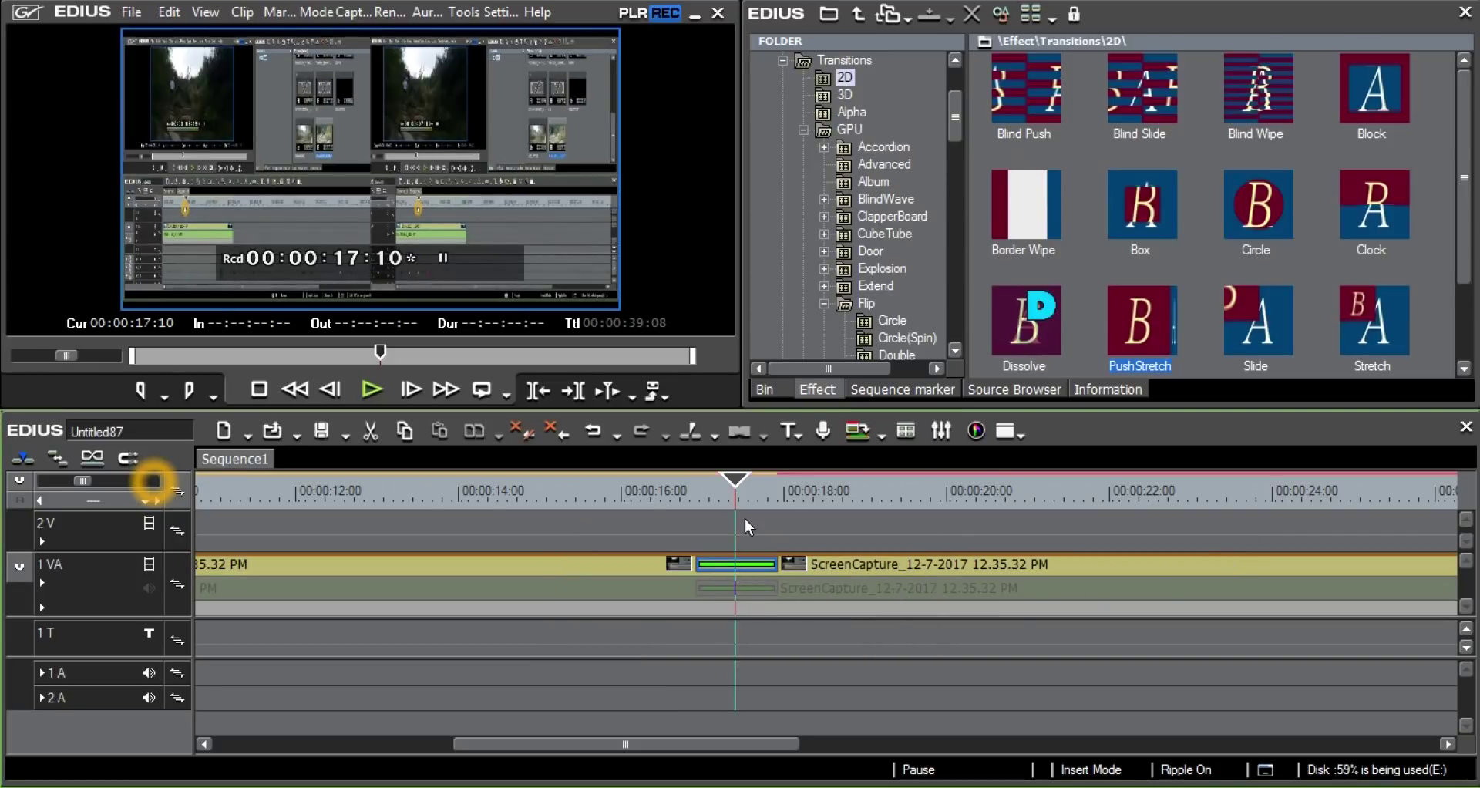
# Play back the rendered PushStretch transition from shortly before it starts
pyautogui.moveTo(739, 473); pyautogui.dragTo(643, 473)
pyautogui.press('space')
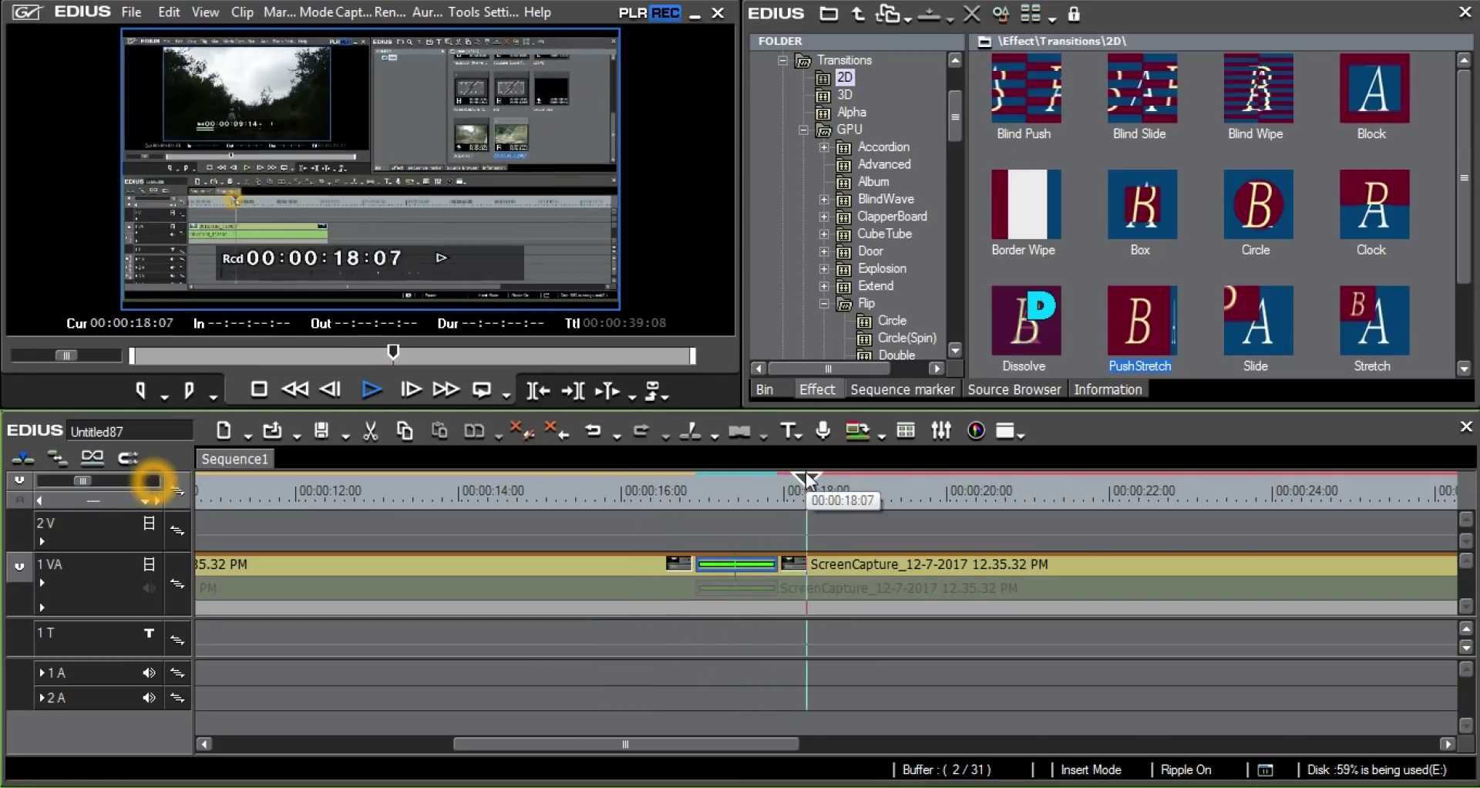
pyautogui.press('space')
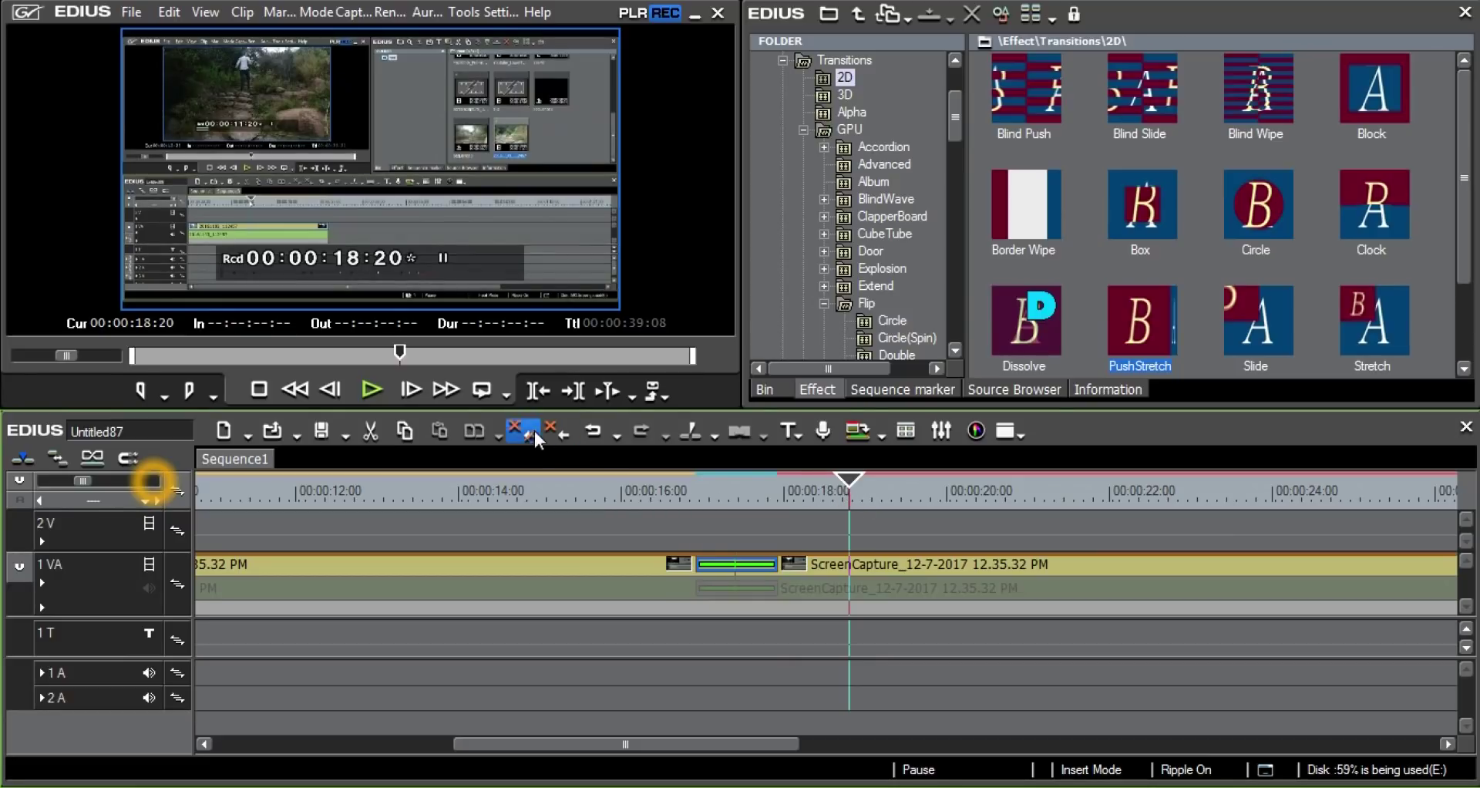
# Move the playhead onto the PushStretch transition at 00:00:17:03 and lengthen the transition to about 10 seconds
pyautogui.moveTo(854, 486); pyautogui.dragTo(748, 522)
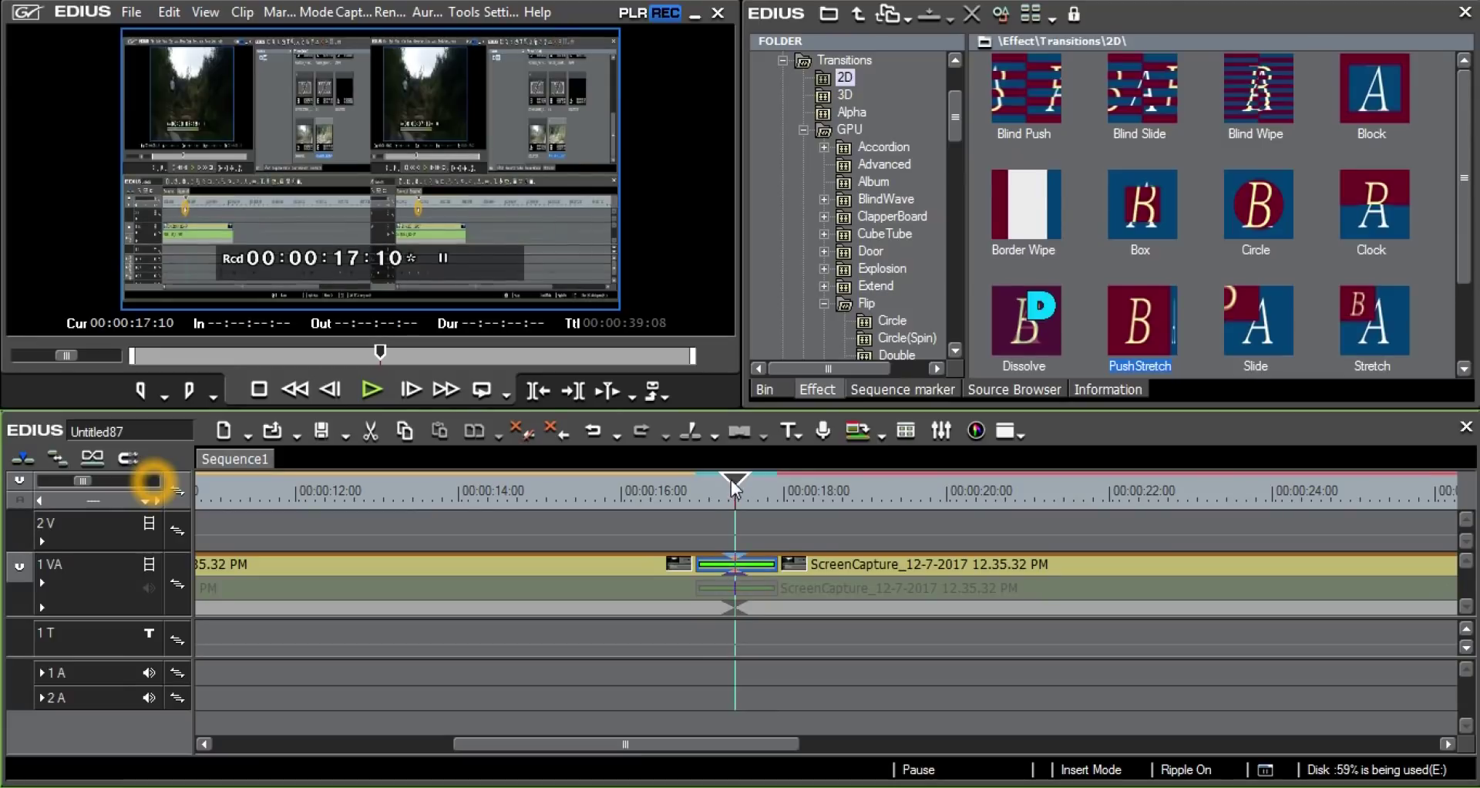
pyautogui.moveTo(734, 487); pyautogui.dragTo(712, 489)
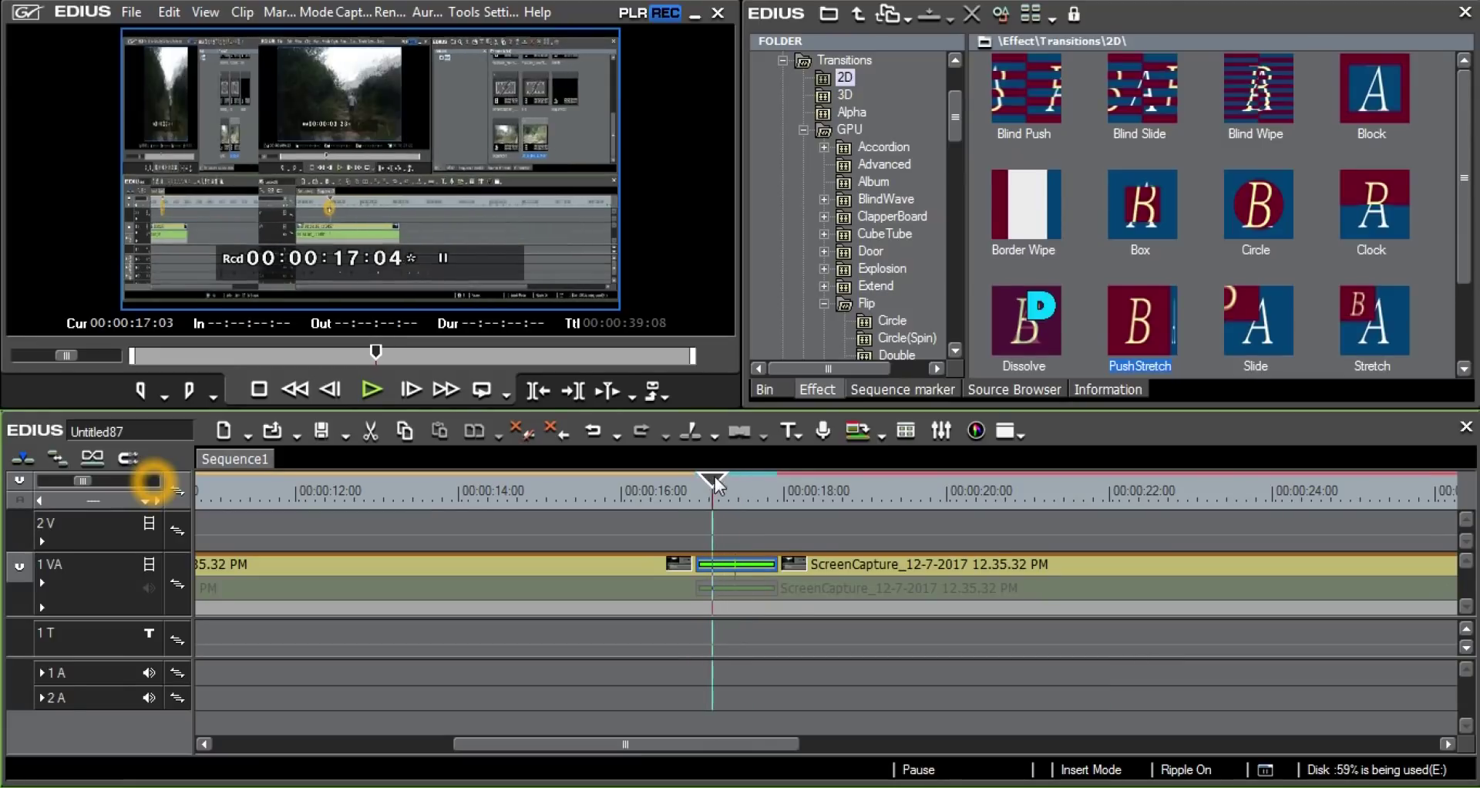
pyautogui.rightClick(753, 558)
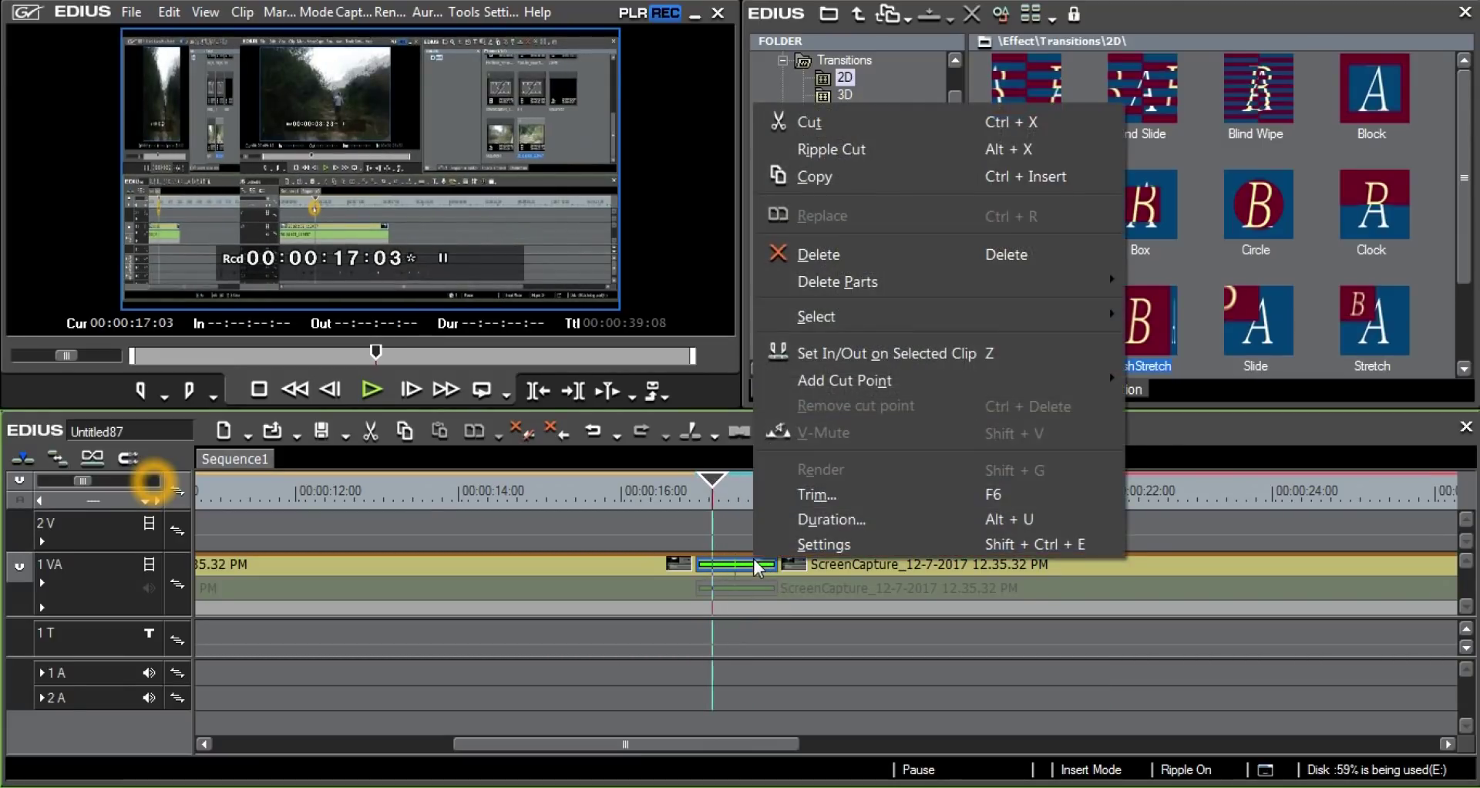
pyautogui.click(833, 519)
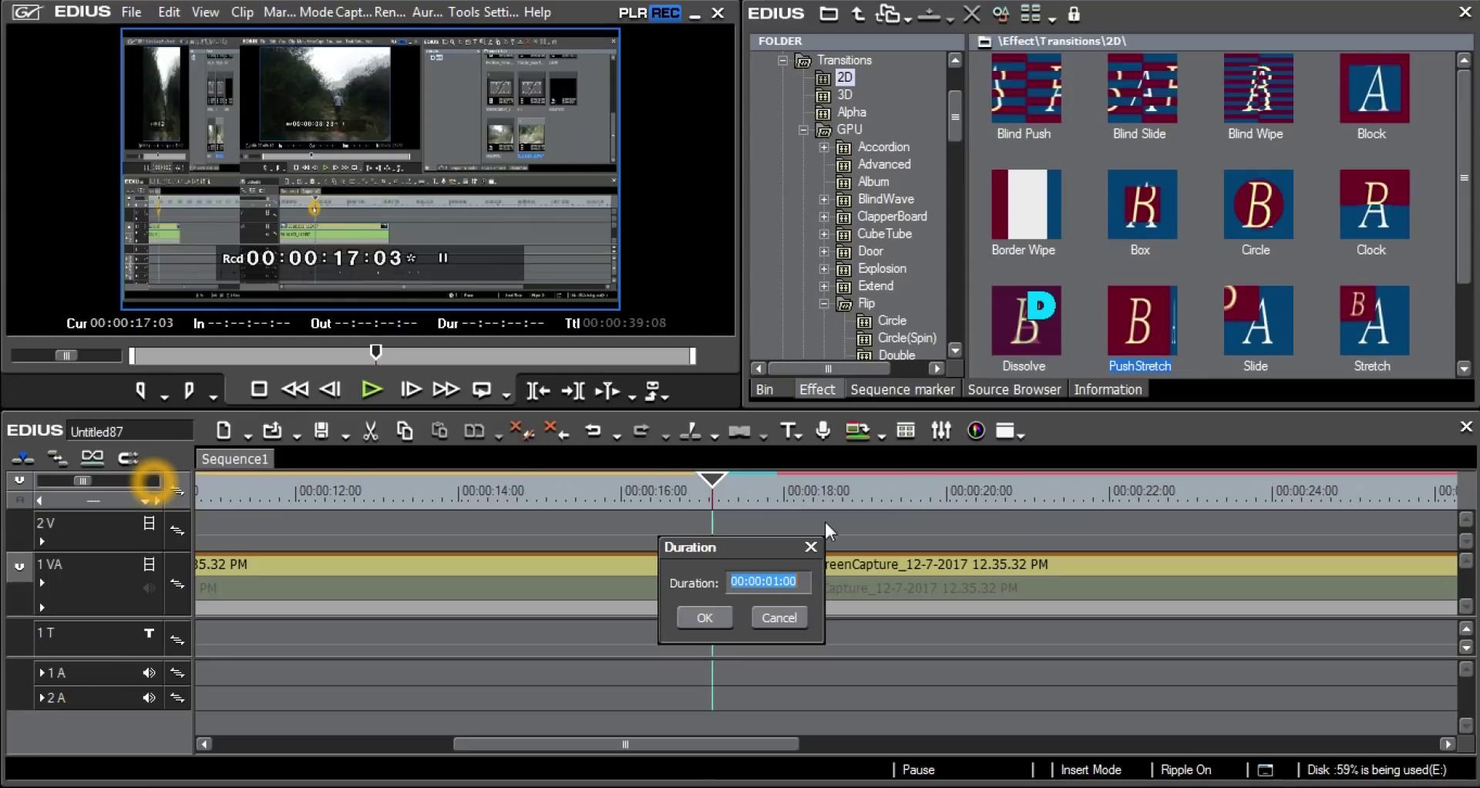
pyautogui.click(781, 582)
pyautogui.click(704, 618)
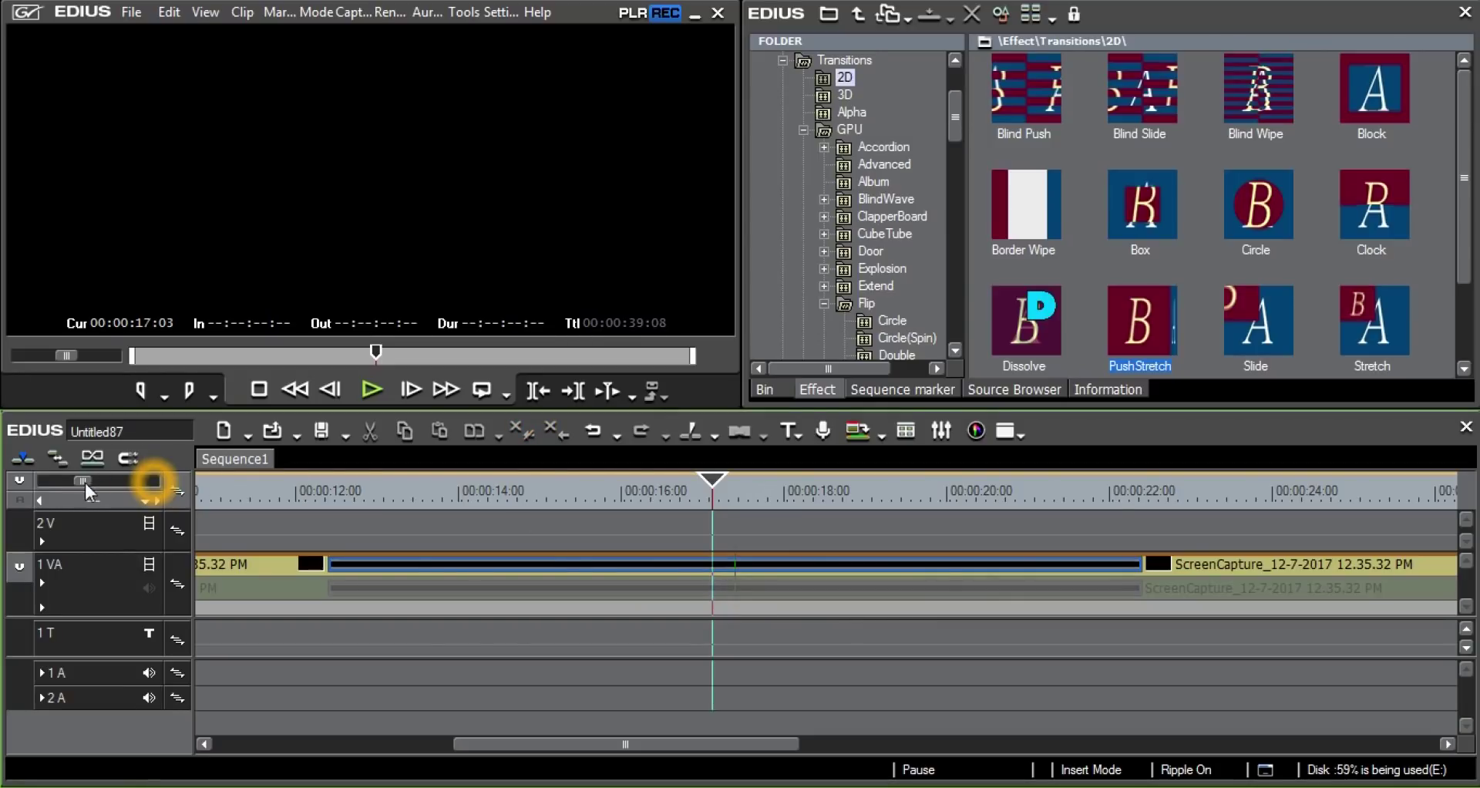
# Fit the whole sequence in the timeline and play the lengthened transition from 00:00:11:06
pyautogui.moveTo(85, 483); pyautogui.dragTo(152, 481)
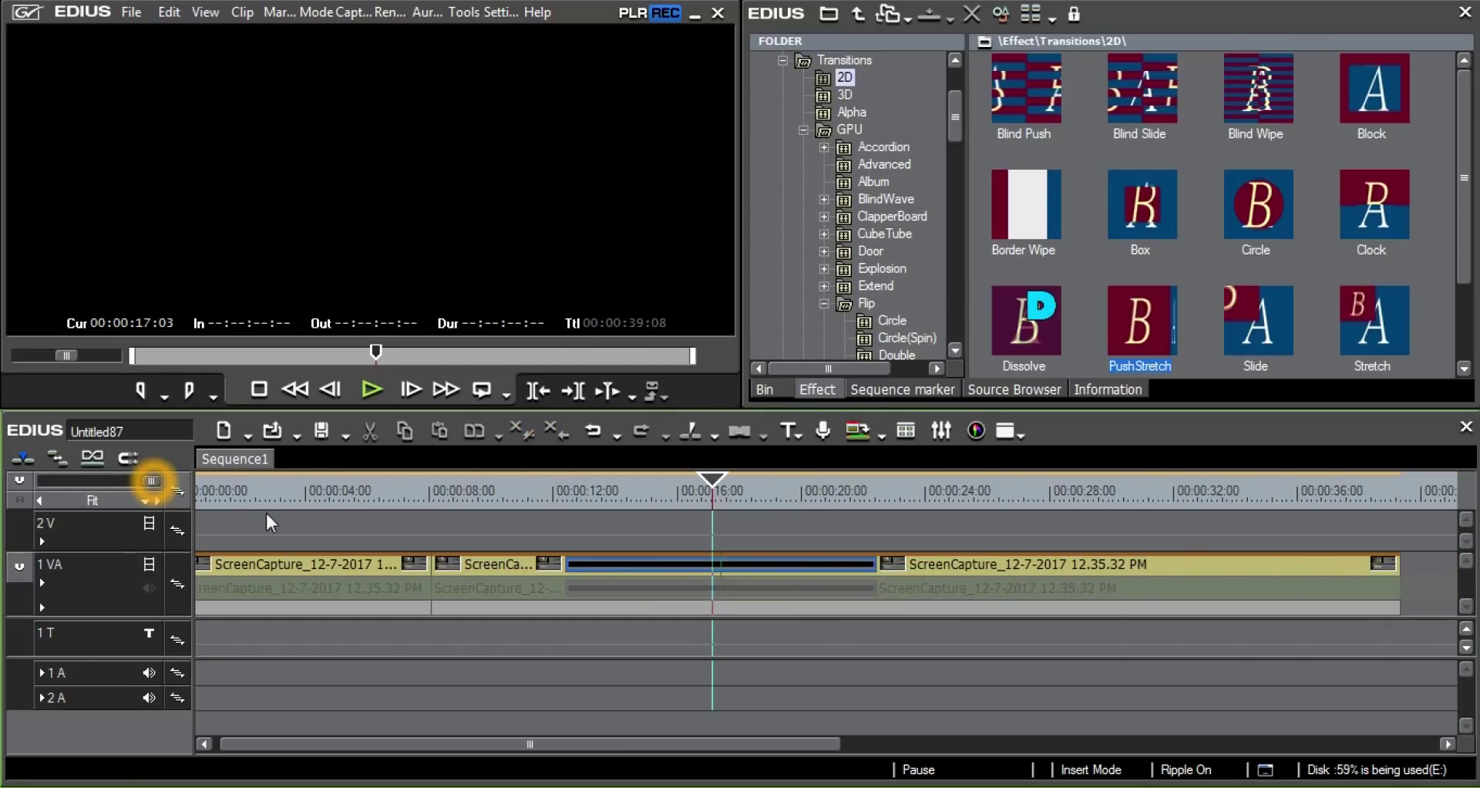
pyautogui.click(529, 486)
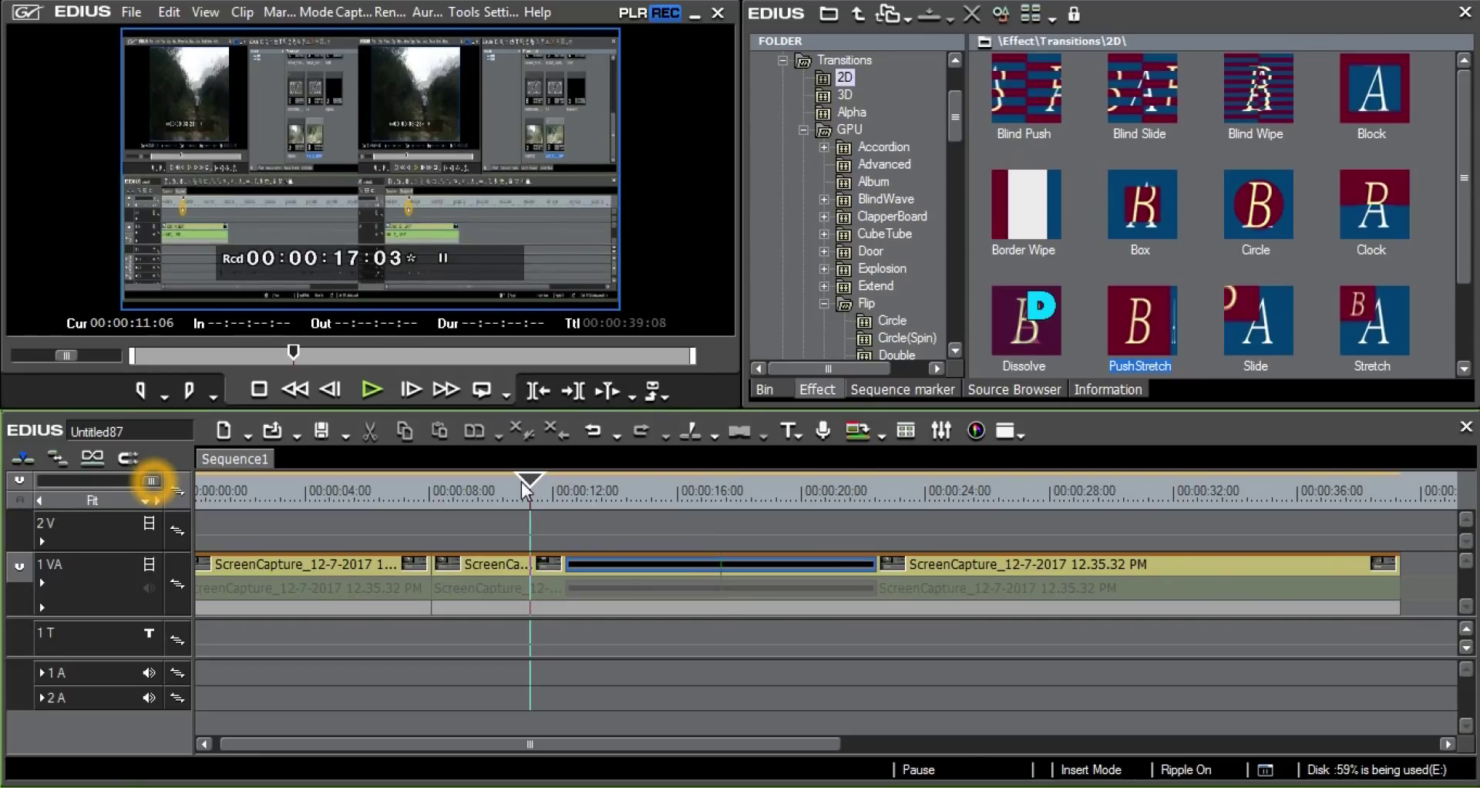
pyautogui.press('space')
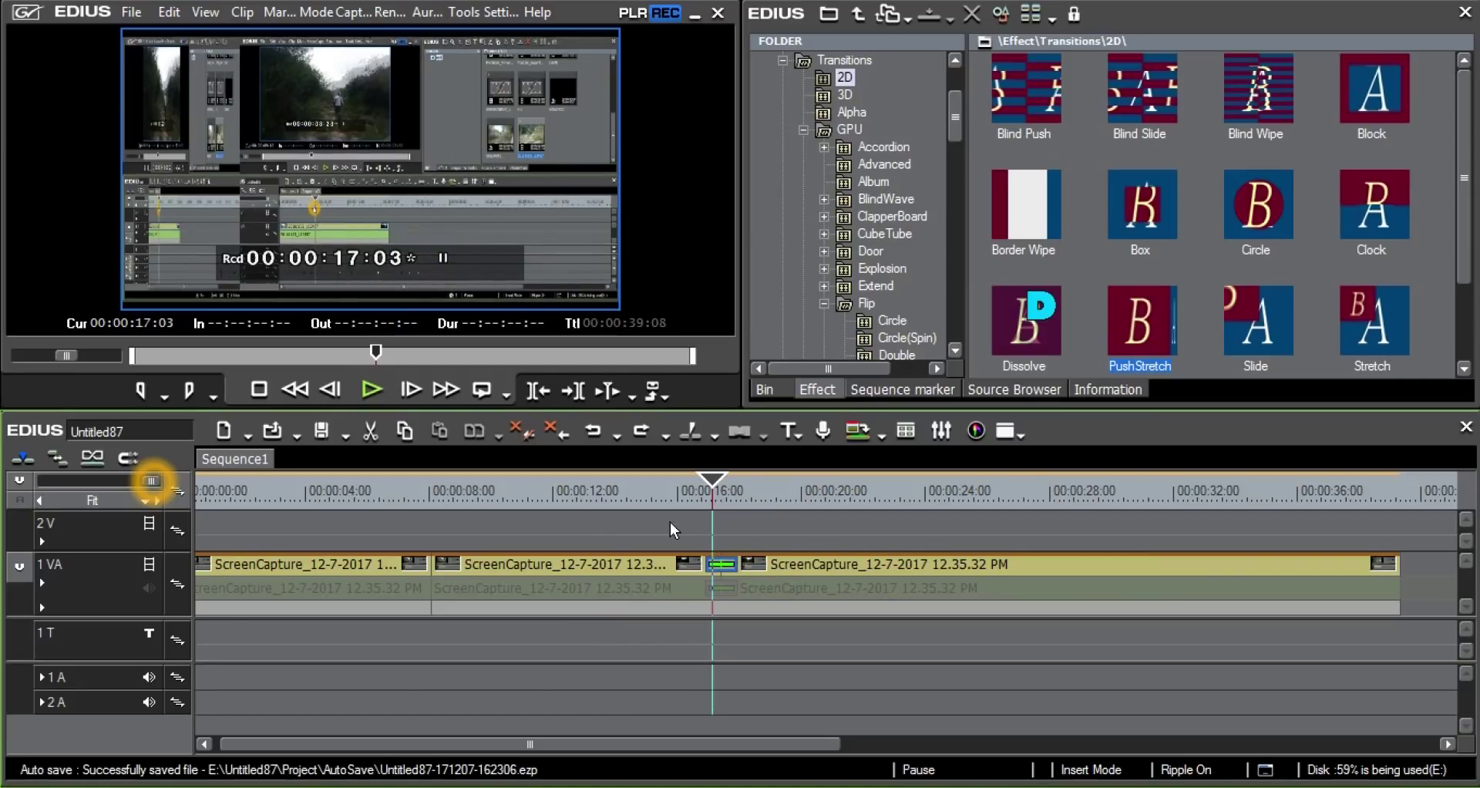
# Check the frames at 00:00:16:23 and 00:00:17:10 around the transition, and park the playhead at 00:00:21:21
pyautogui.click(702, 488)
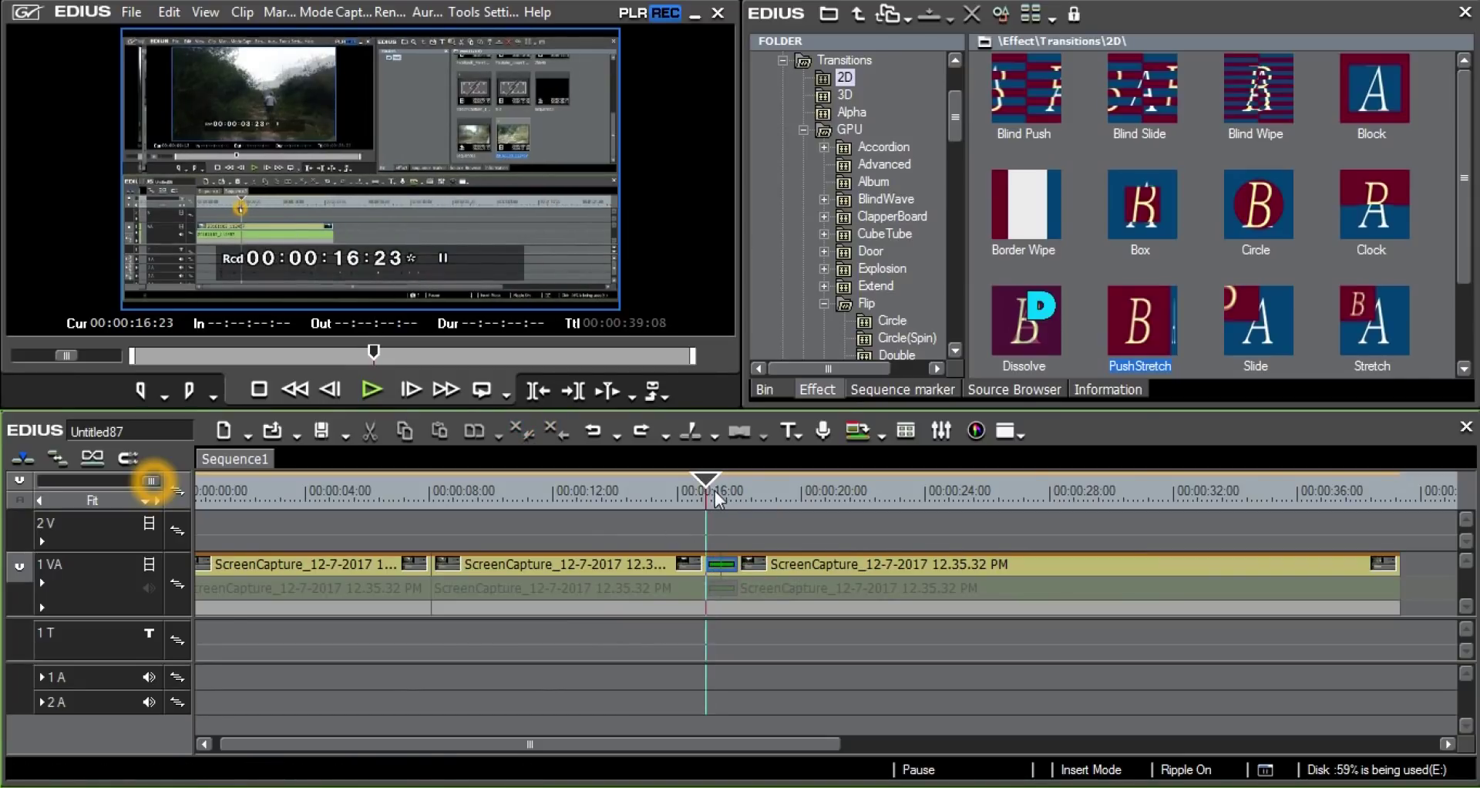
pyautogui.click(721, 488)
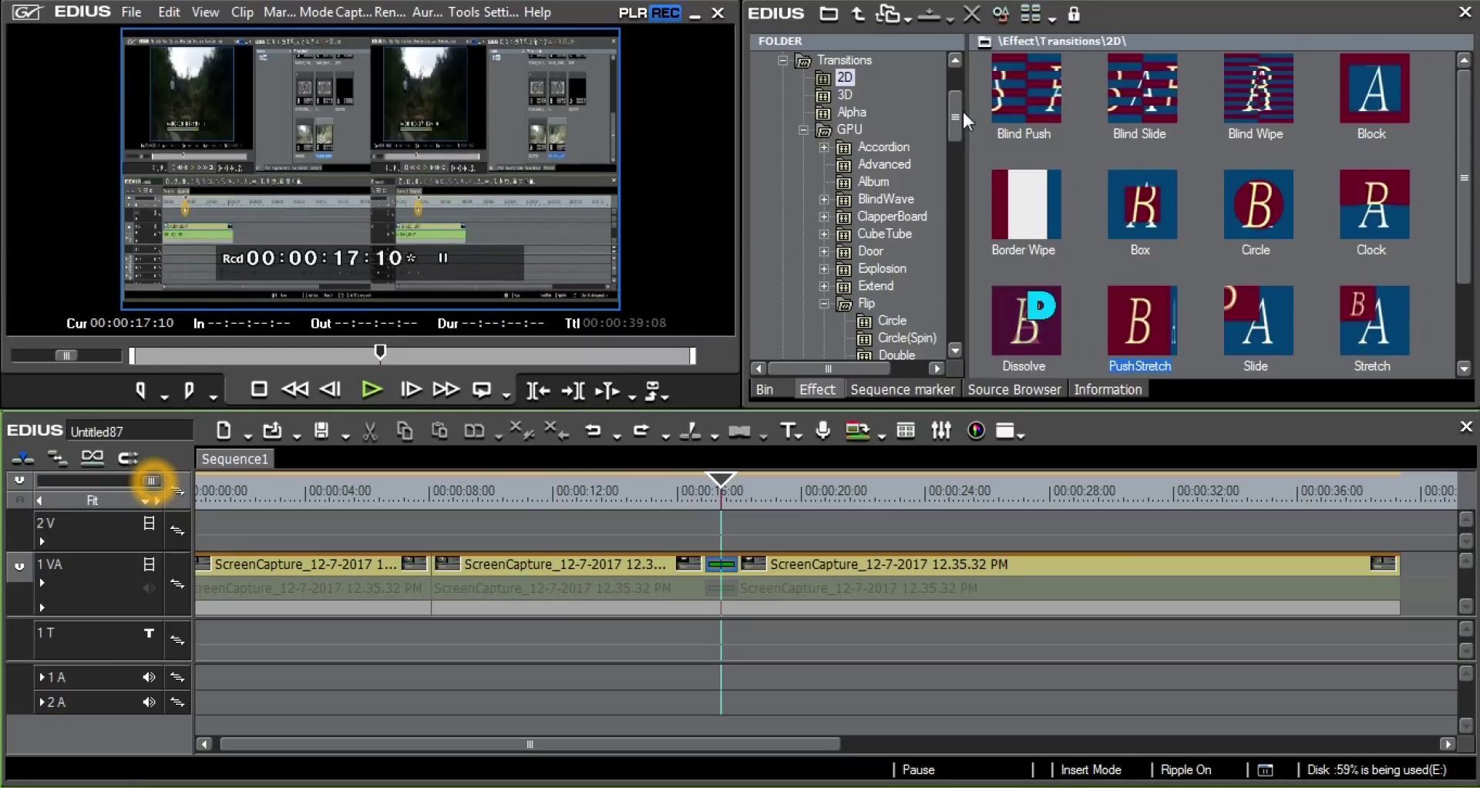
pyautogui.moveTo(954, 116)
pyautogui.mouseDown()
pyautogui.moveTo(961, 305)
pyautogui.moveTo(959, 106)
pyautogui.mouseUp()
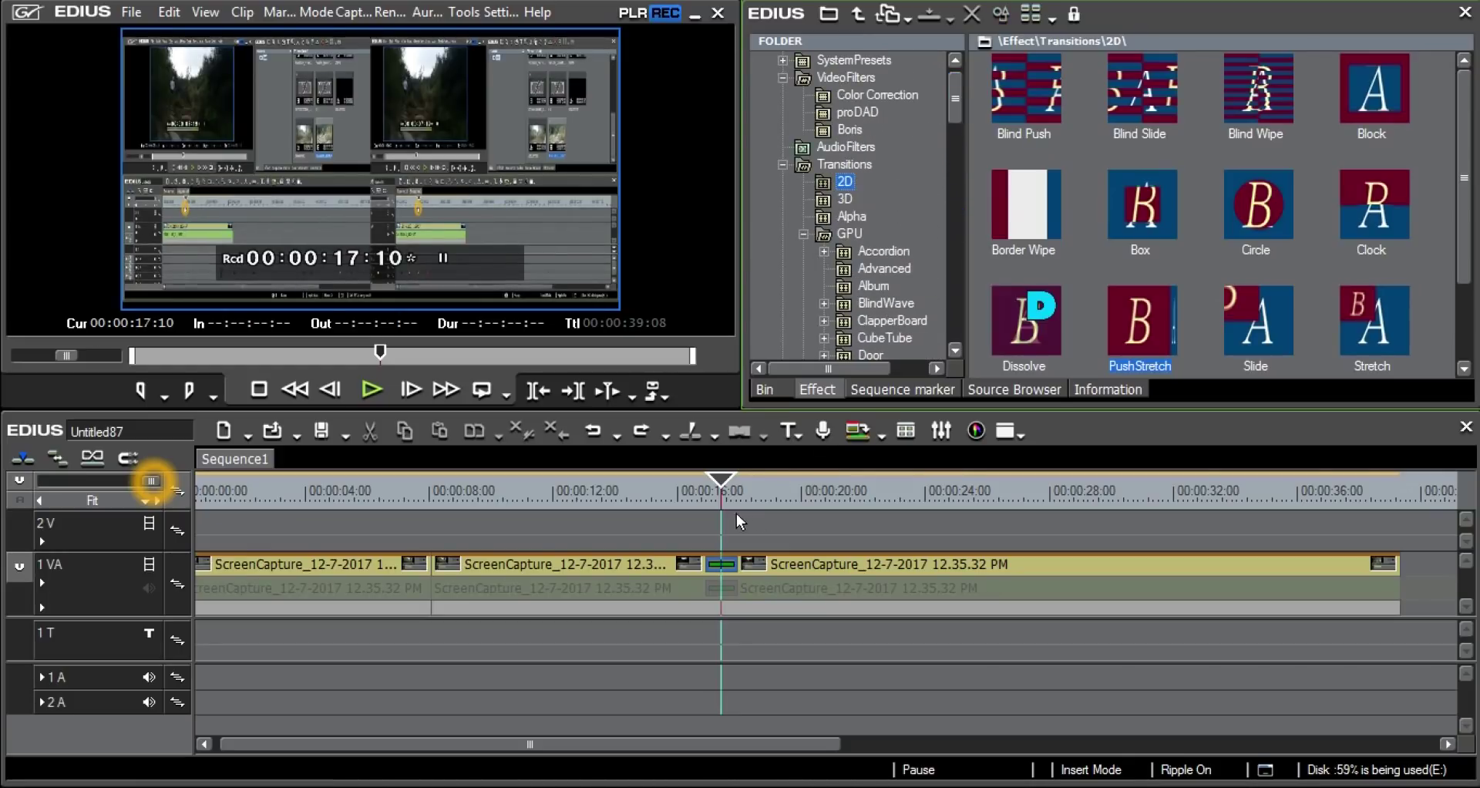
pyautogui.click(859, 489)
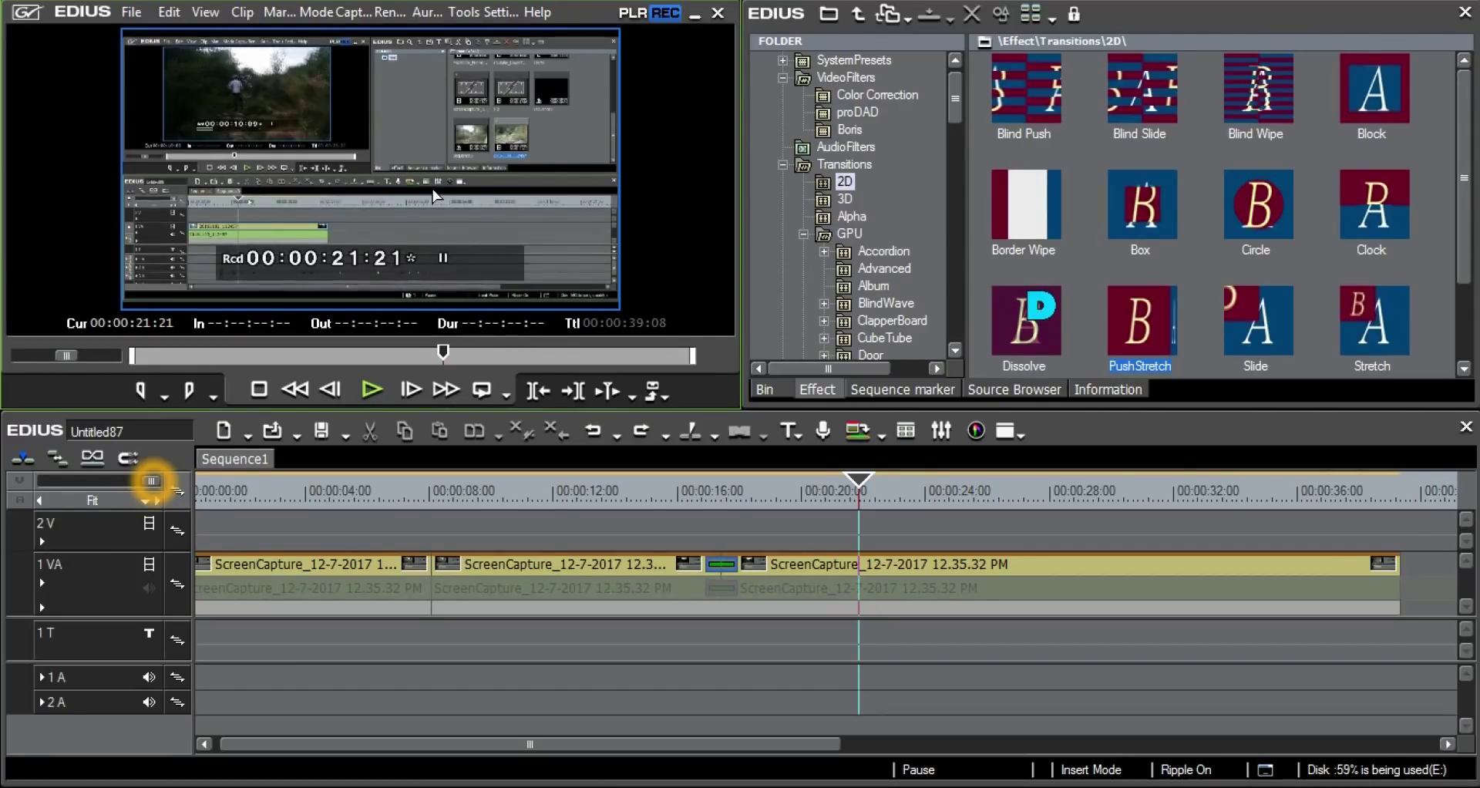
# Delete the PushStretch transition between the second and third clips on track 1 VA
pyautogui.click(723, 569)
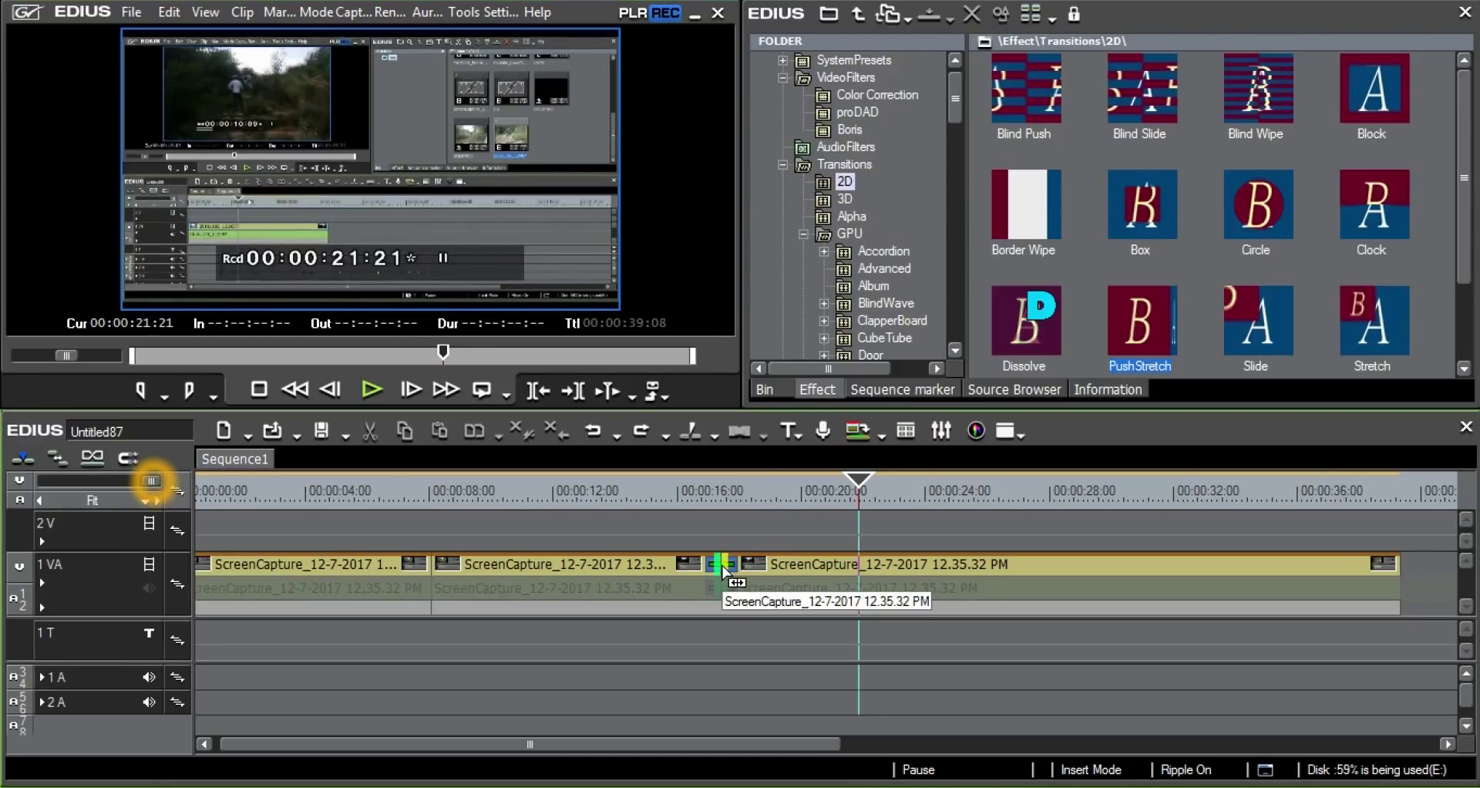
pyautogui.click(716, 564)
pyautogui.click(726, 574)
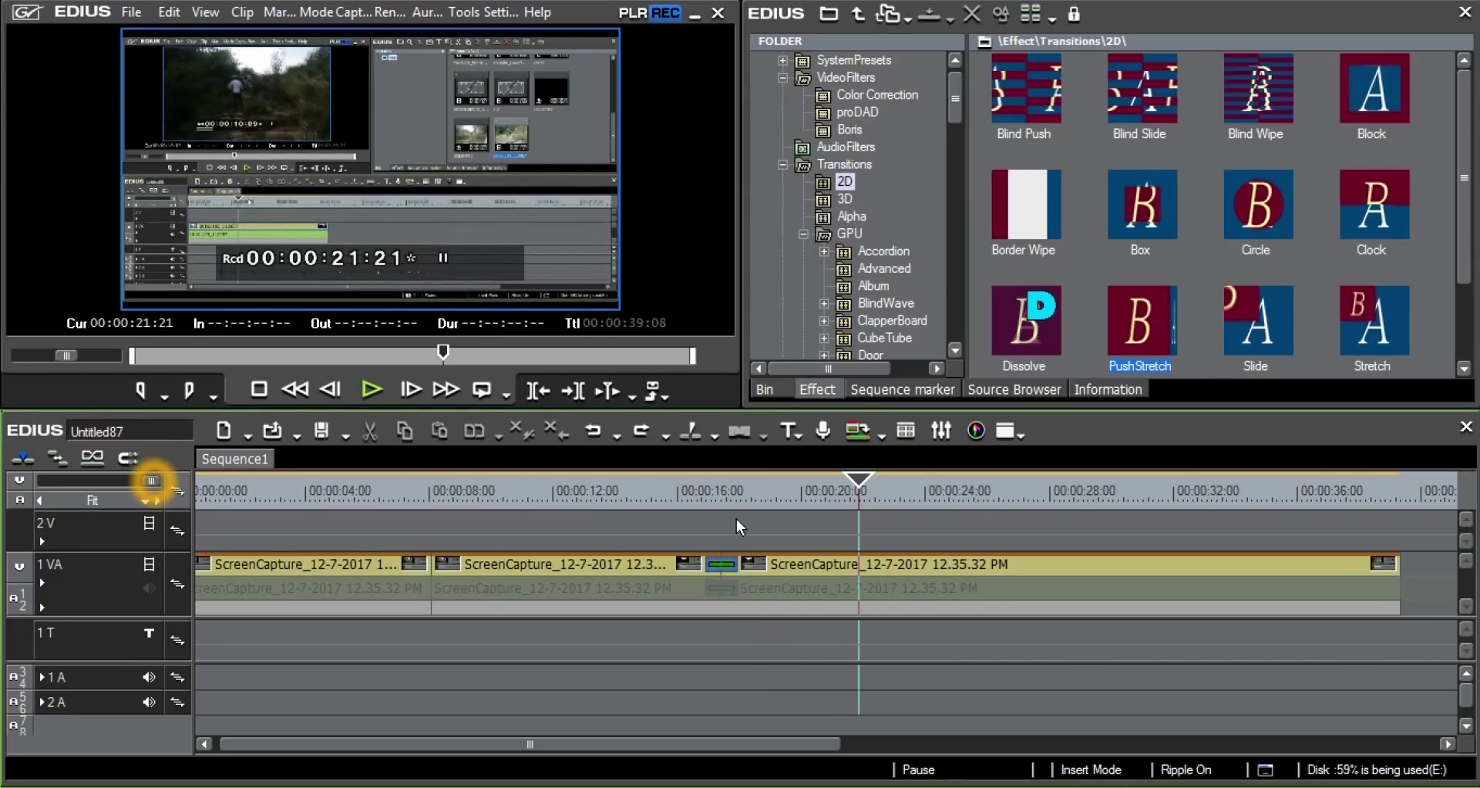
pyautogui.click(713, 565)
pyautogui.press('Delete')
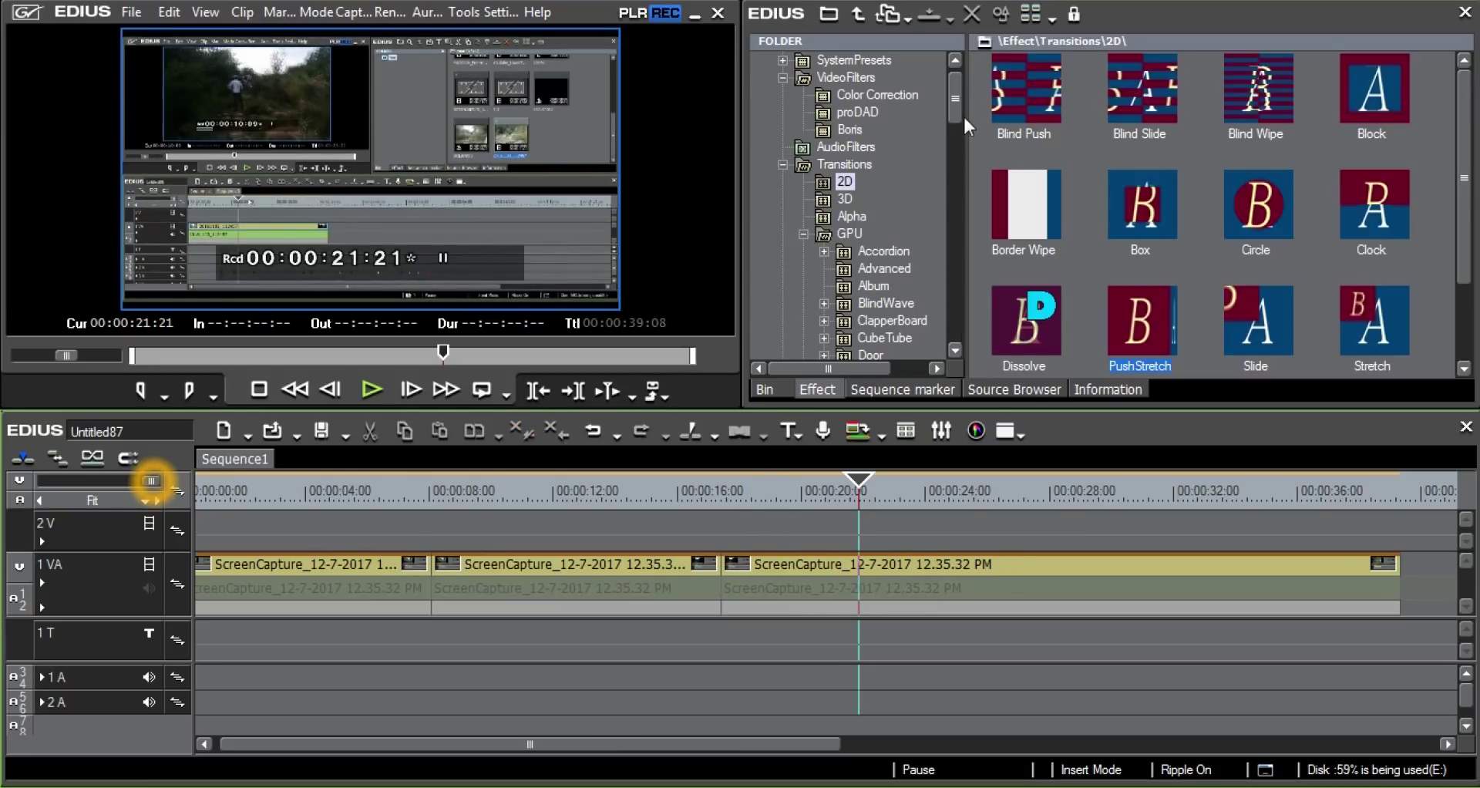
# Apply the Mask video filter to the third clip on track 1 VA and remove its 3-Way Color Correction filter
pyautogui.click(825, 77)
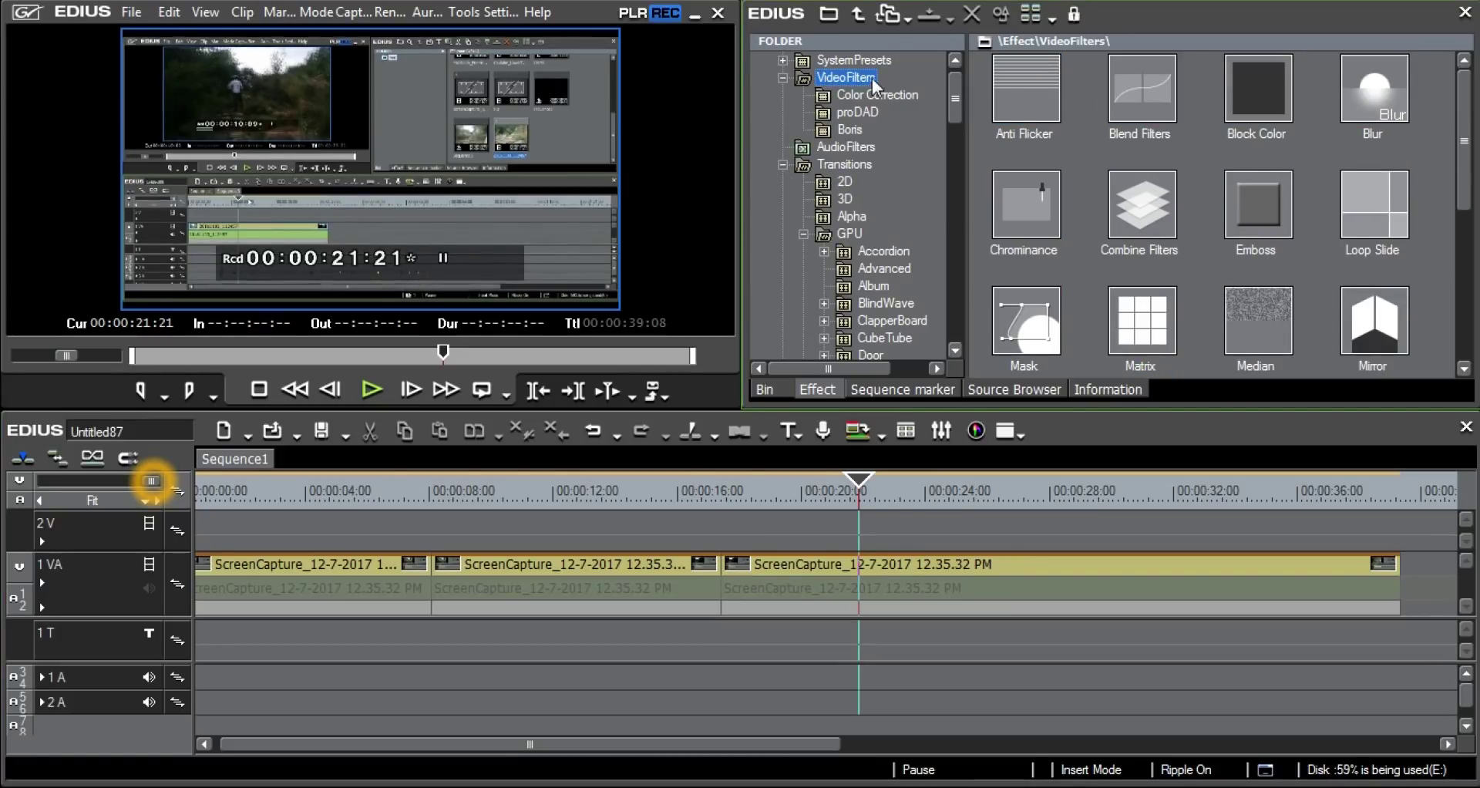
pyautogui.moveTo(1033, 339); pyautogui.dragTo(807, 572)
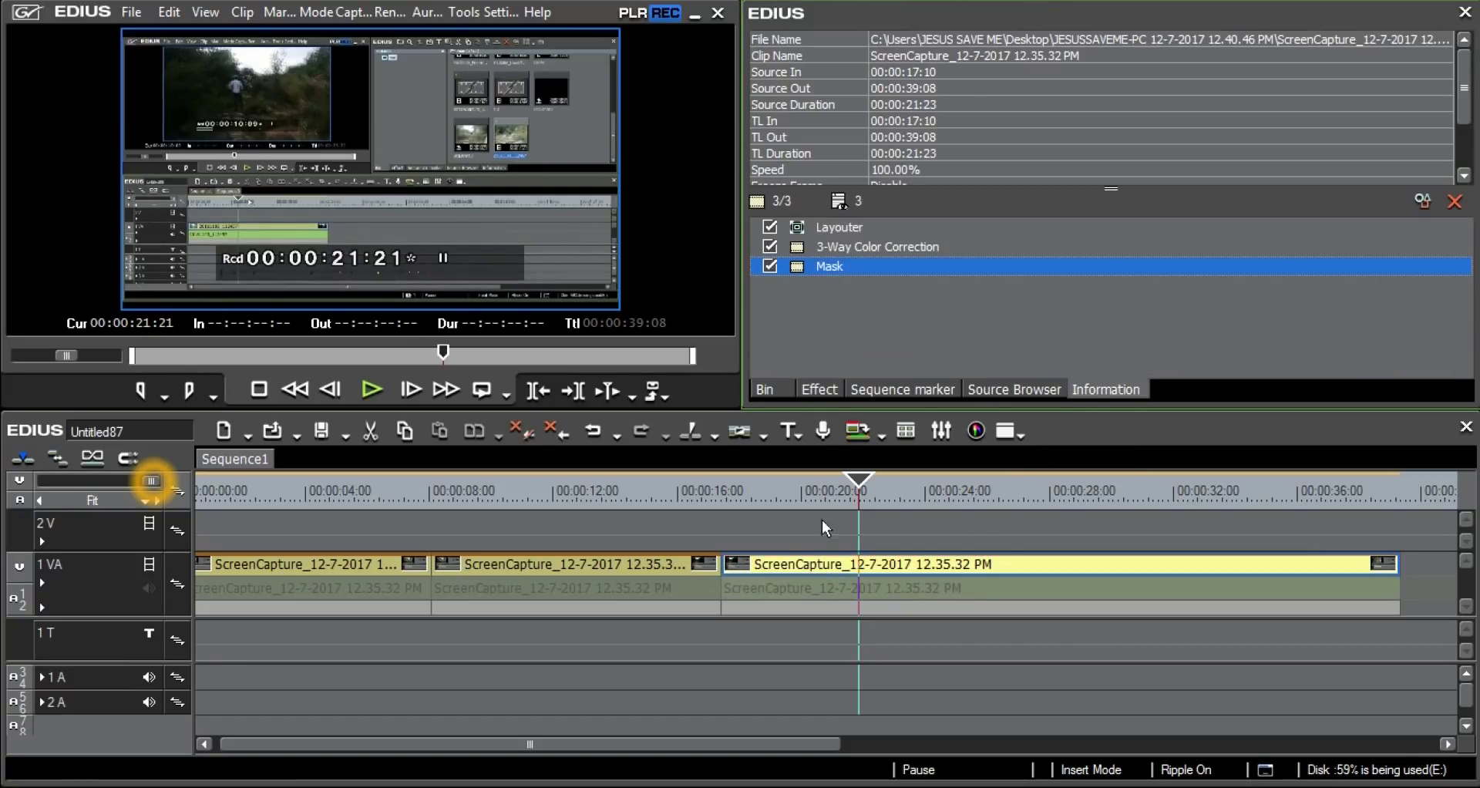
pyautogui.click(820, 247)
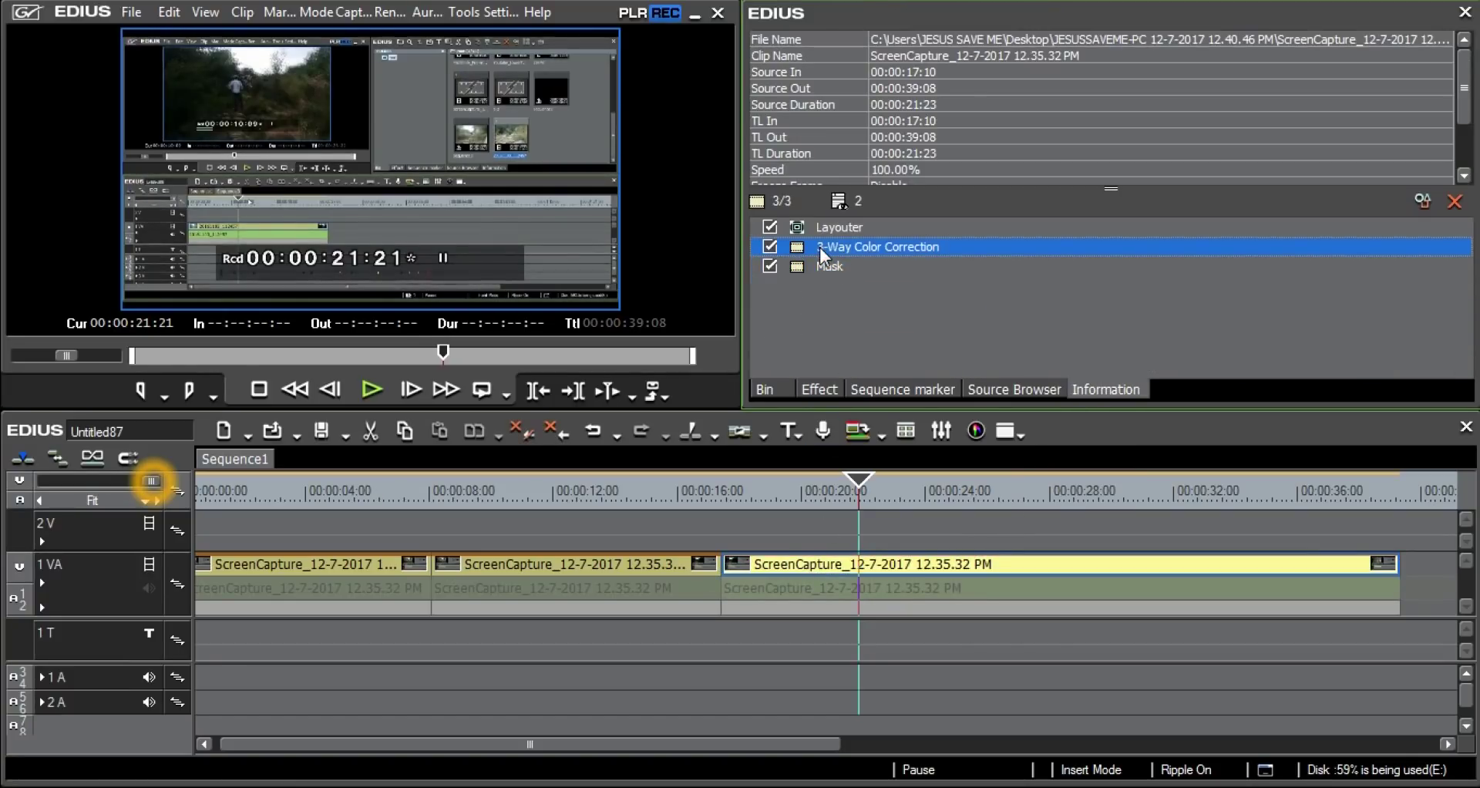
pyautogui.press('Delete')
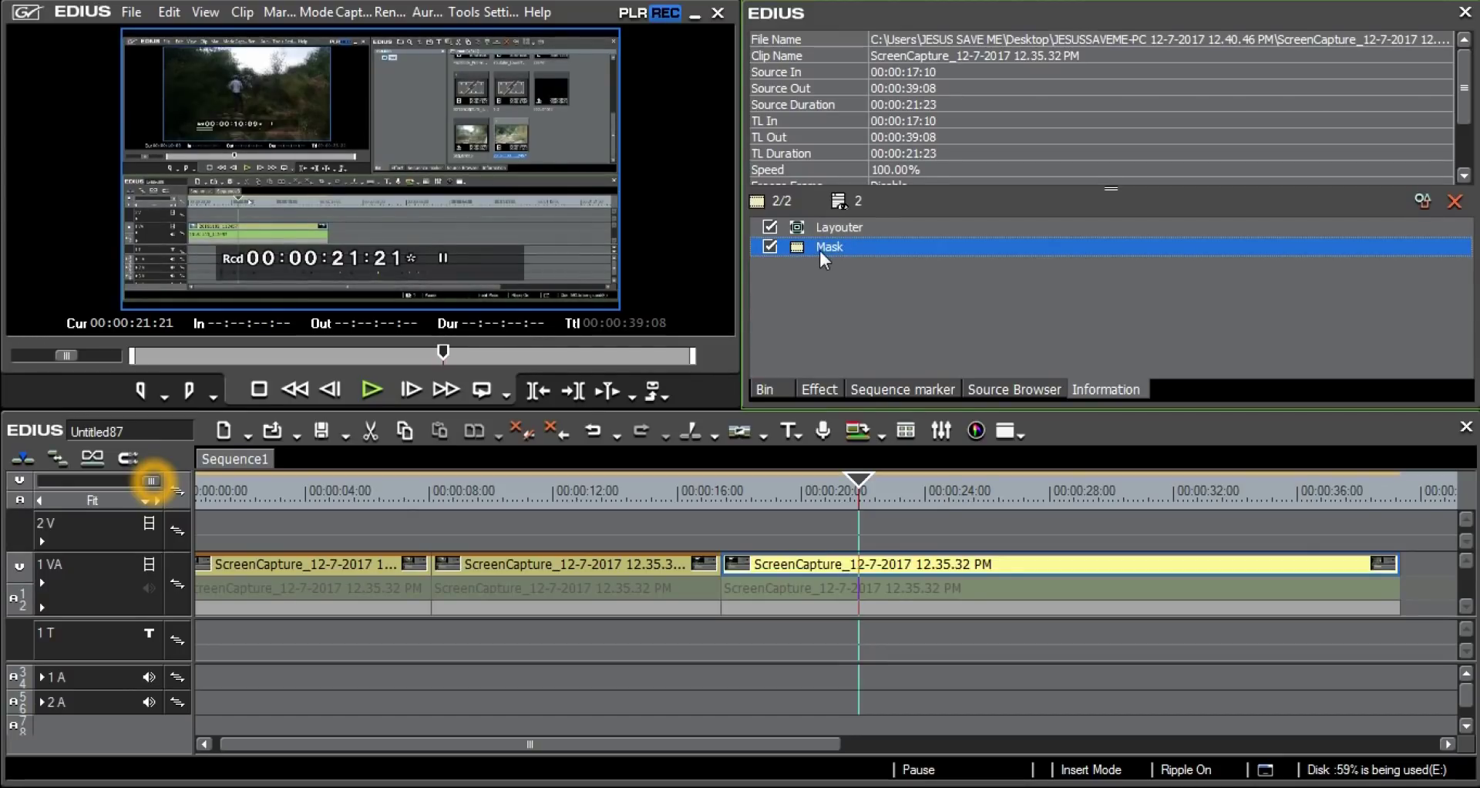
# In the Mask filter, draw a circle centred at about X -310, Y -145 px at 00:00:00:00 and enable keyframing for all mask parameters
pyautogui.doubleClick(831, 245)
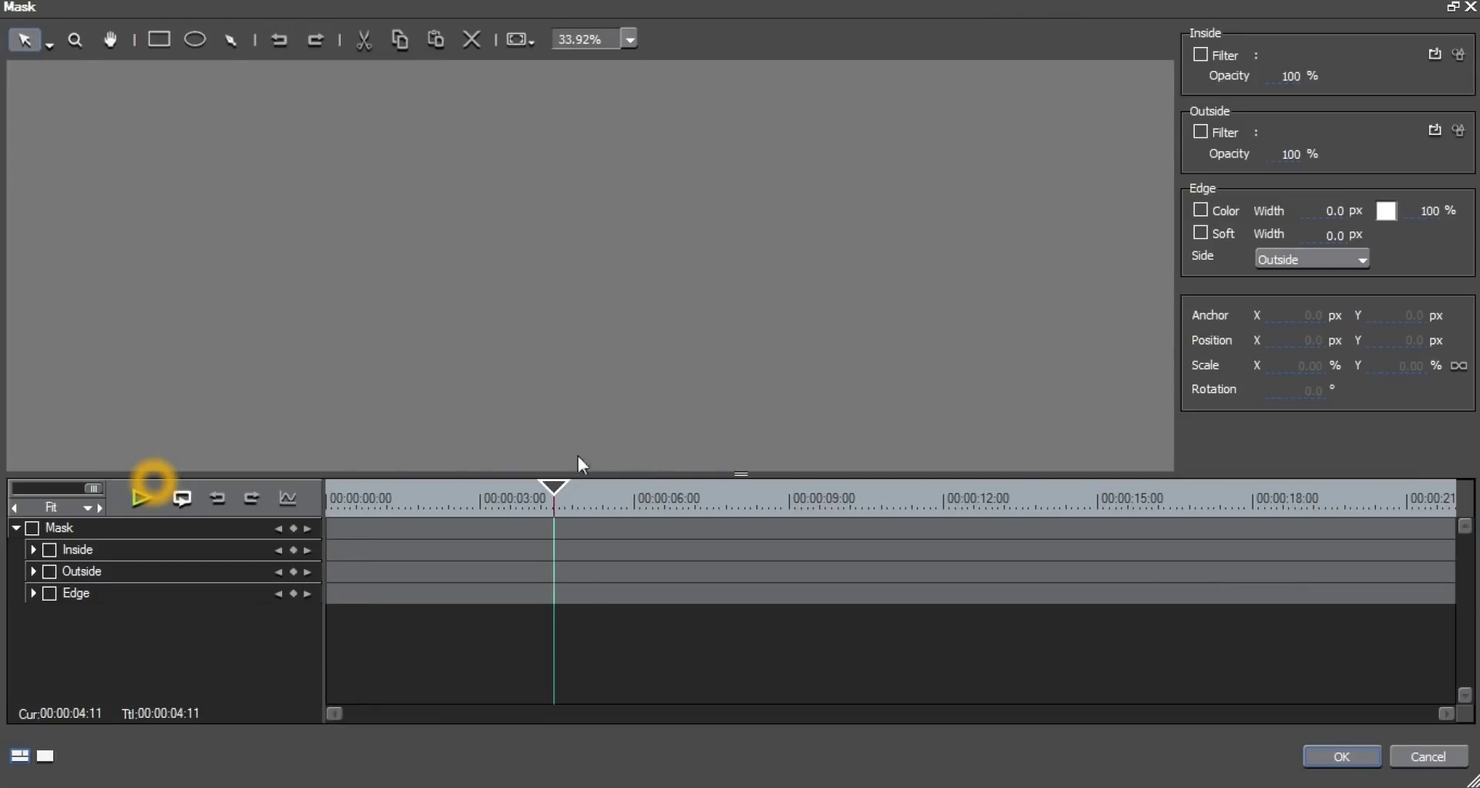
pyautogui.moveTo(557, 500); pyautogui.dragTo(325, 504)
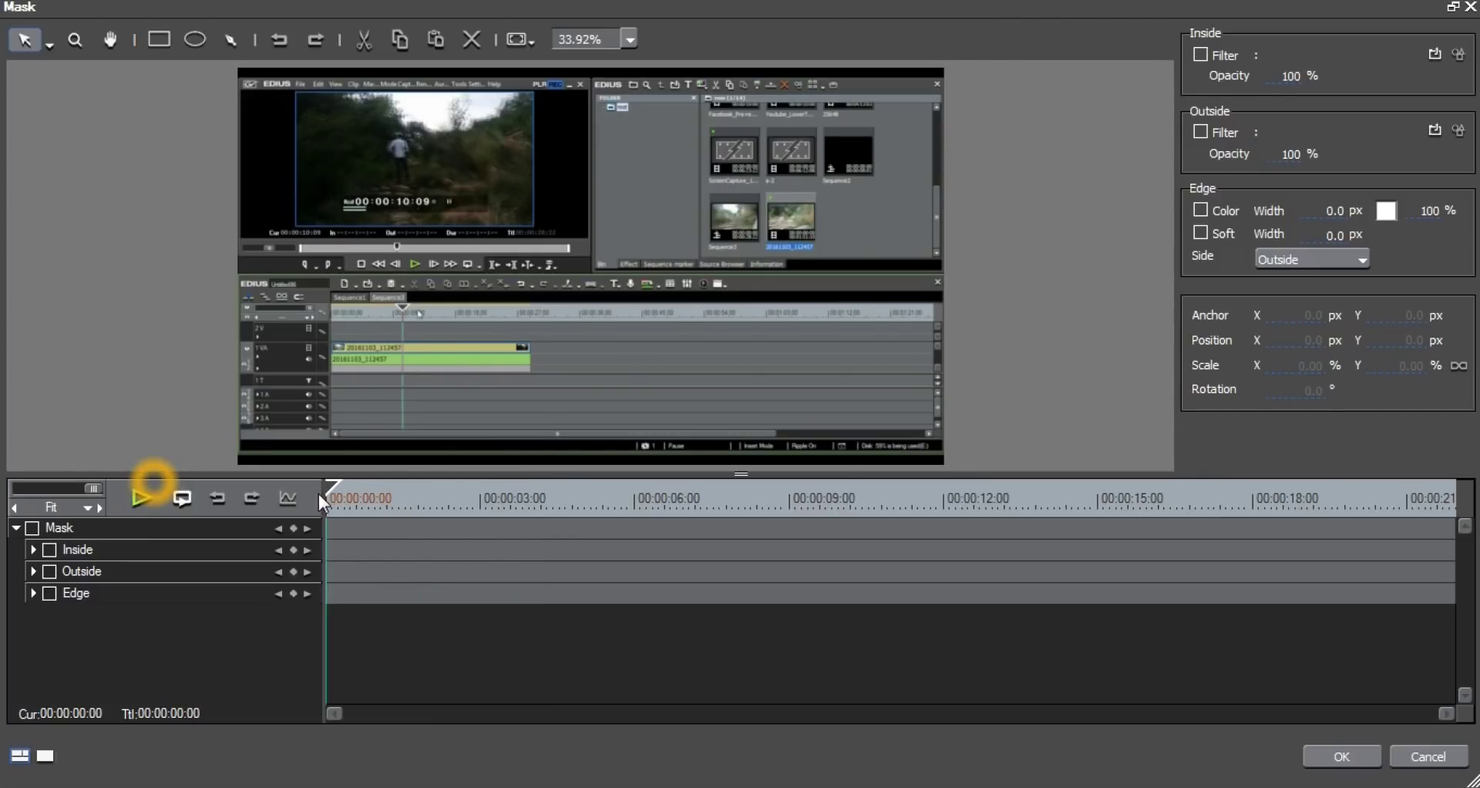
pyautogui.click(185, 44)
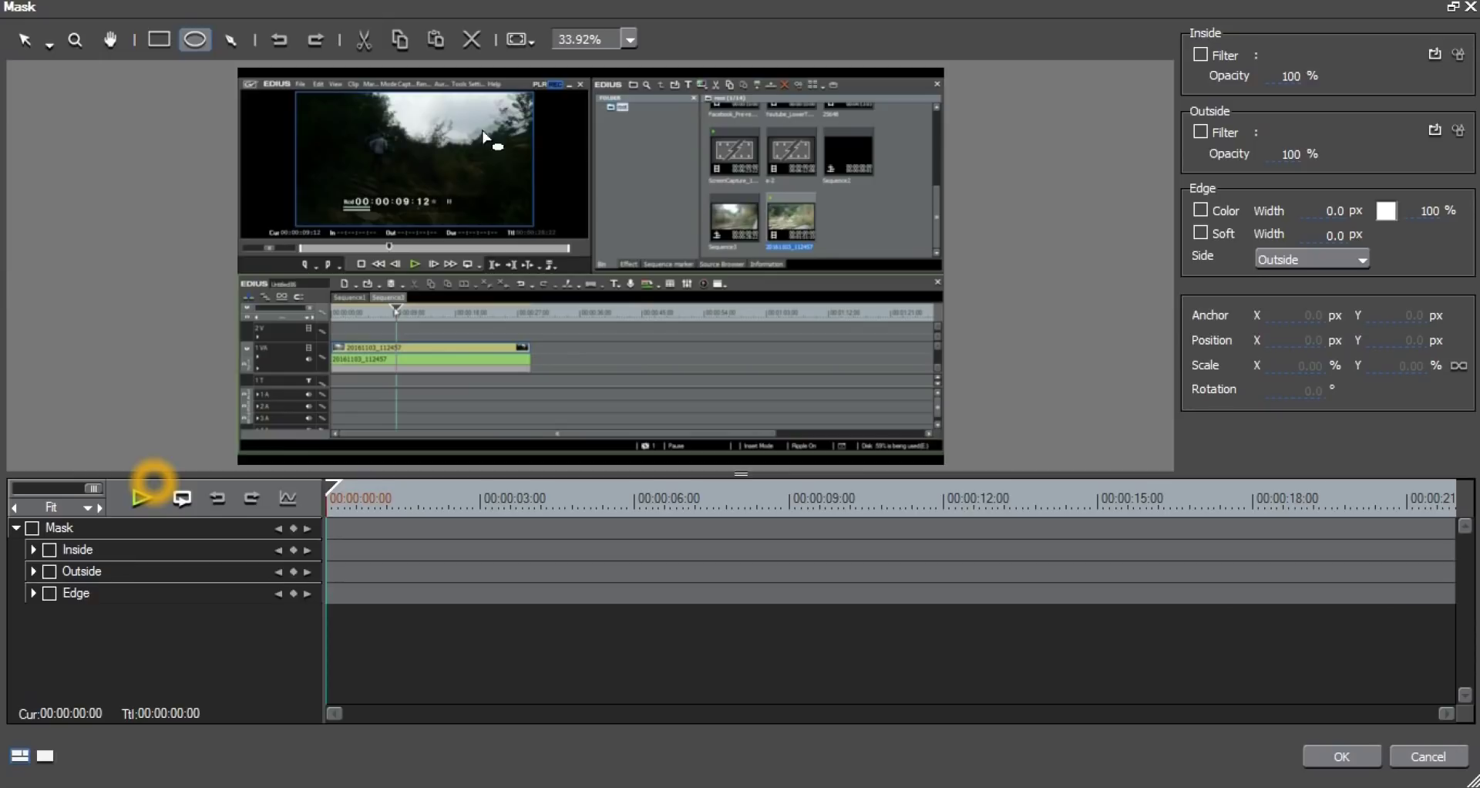
pyautogui.moveTo(395, 133); pyautogui.dragTo(559, 294)
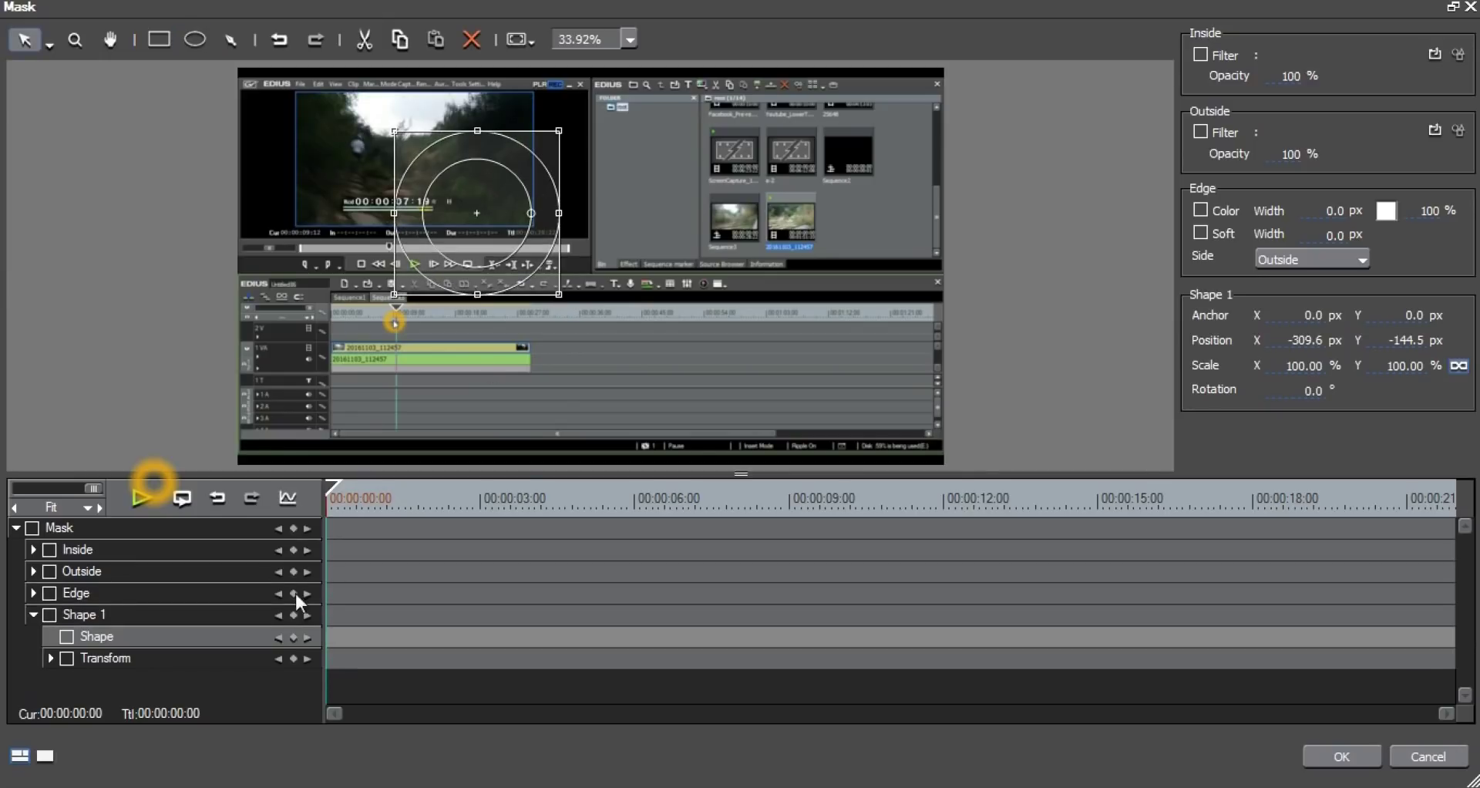
pyautogui.click(34, 527)
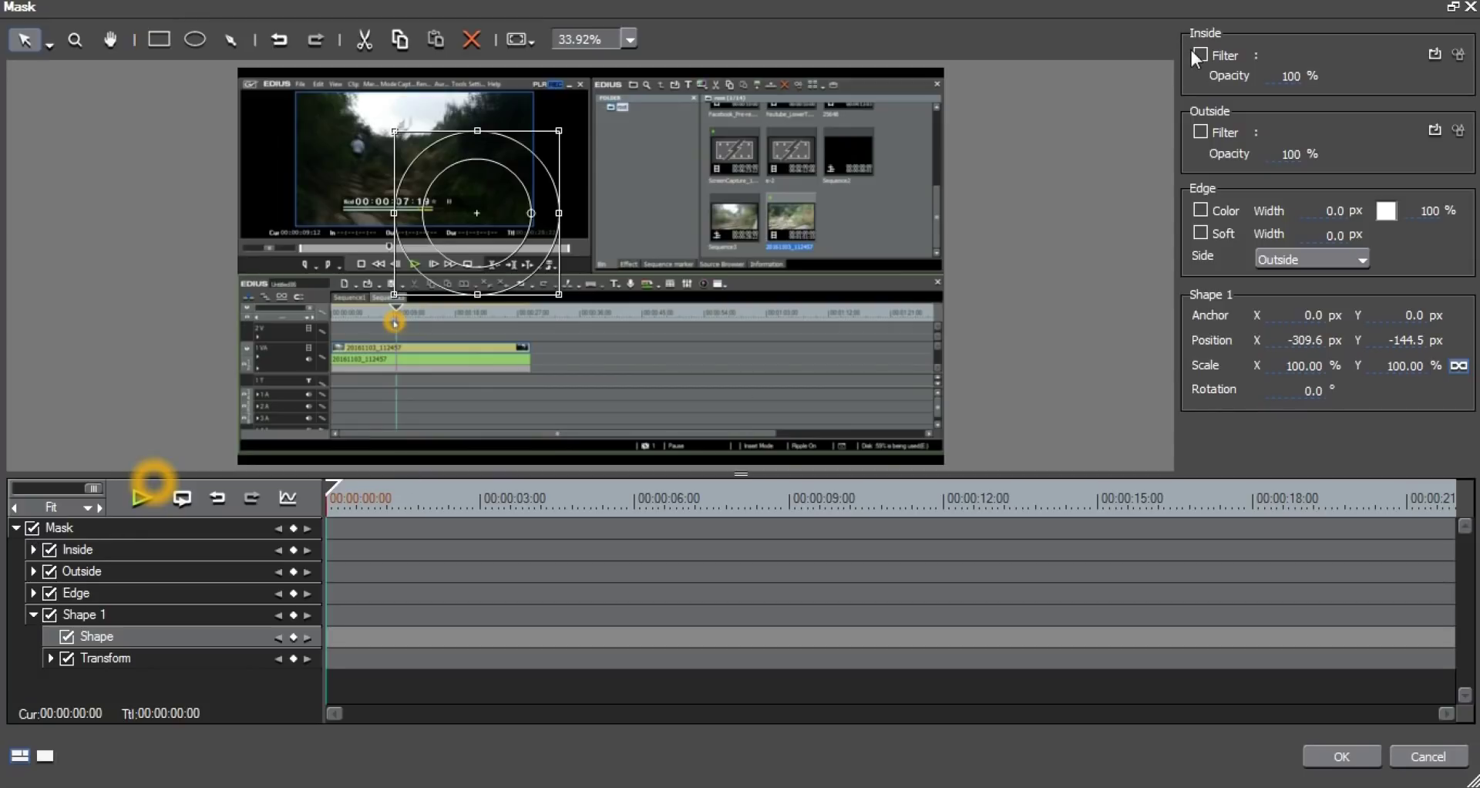
# Assign the Mosaic video filter to the inside of the mask and deselect the circle
pyautogui.click(1435, 54)
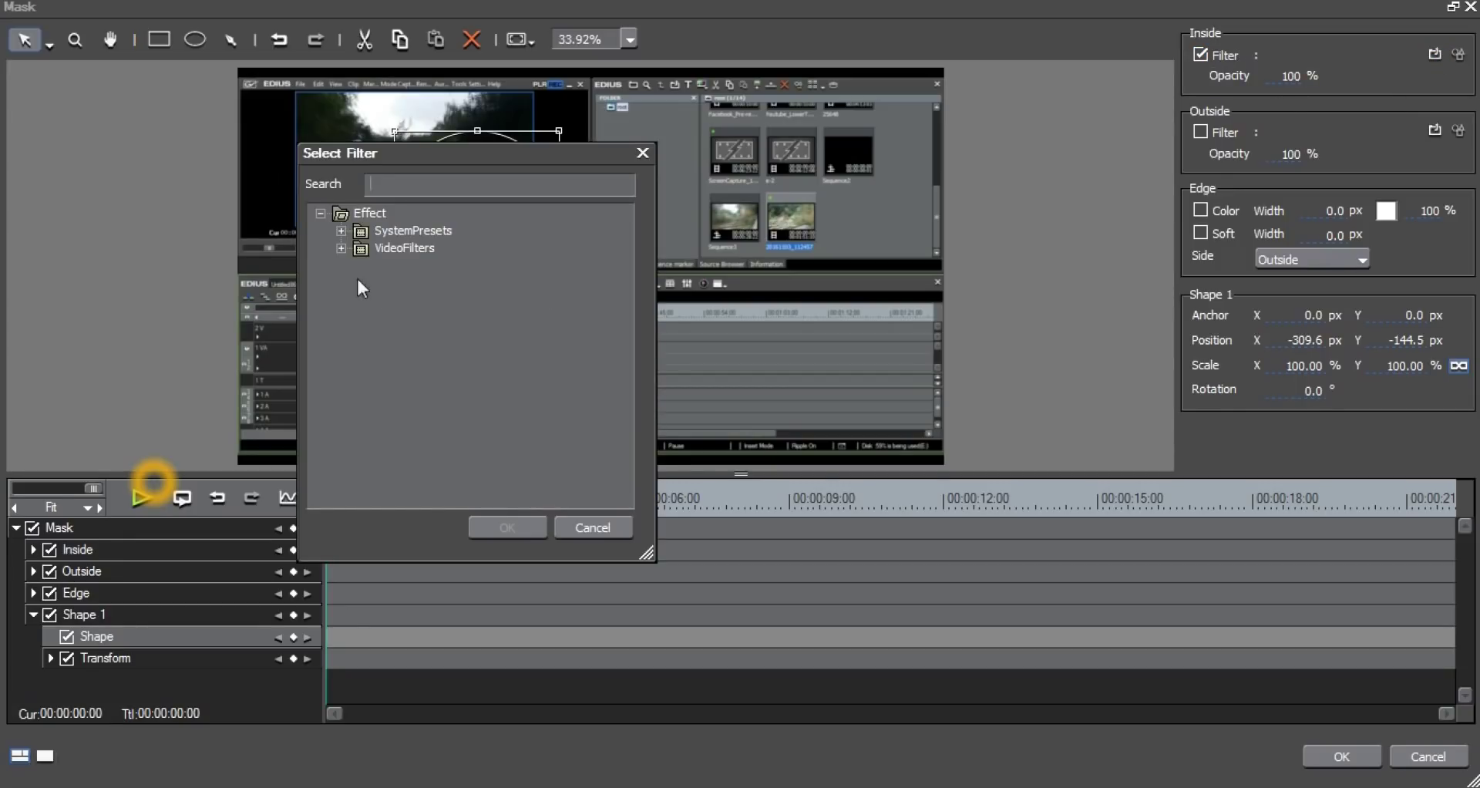
pyautogui.click(342, 248)
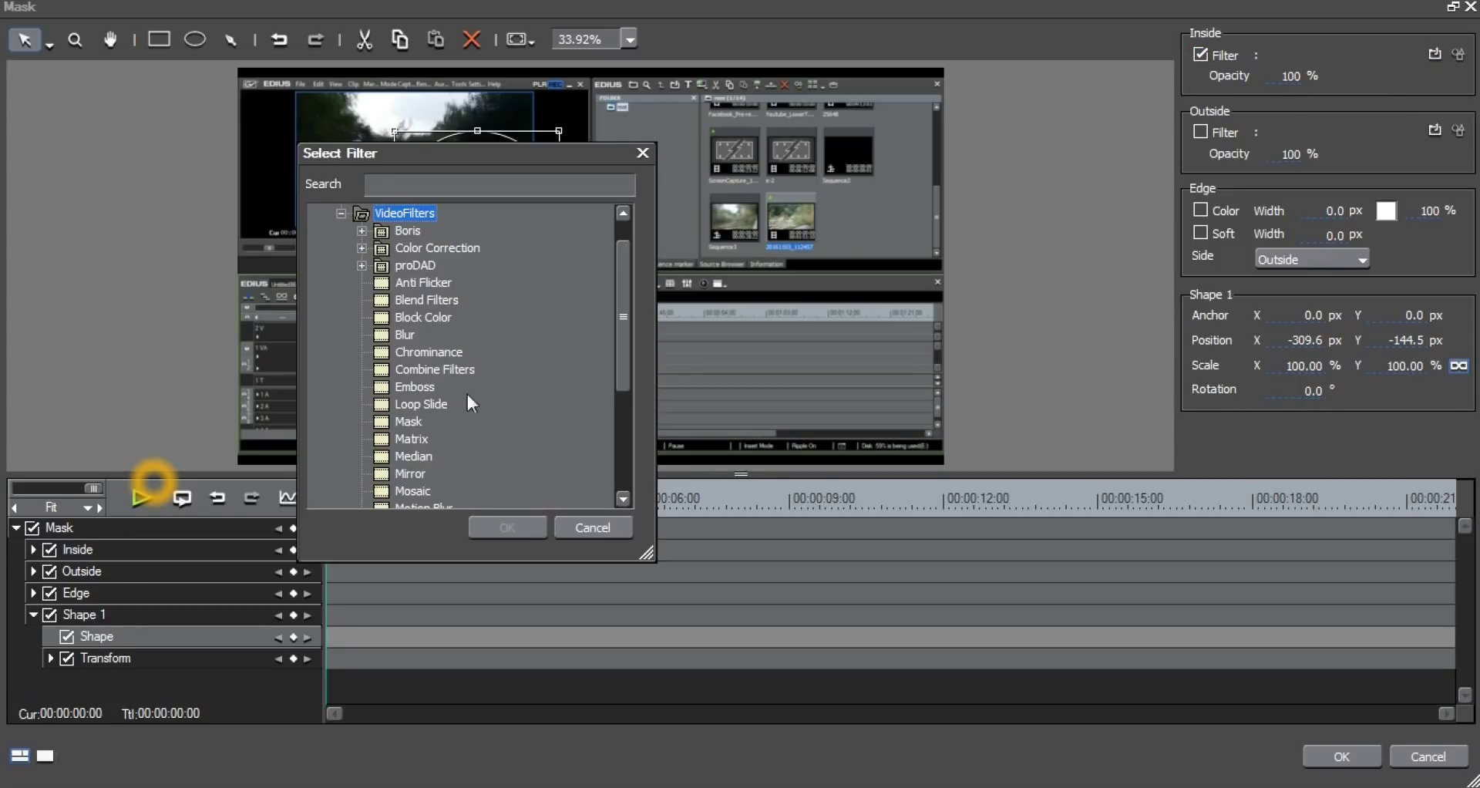
pyautogui.click(407, 493)
pyautogui.click(493, 527)
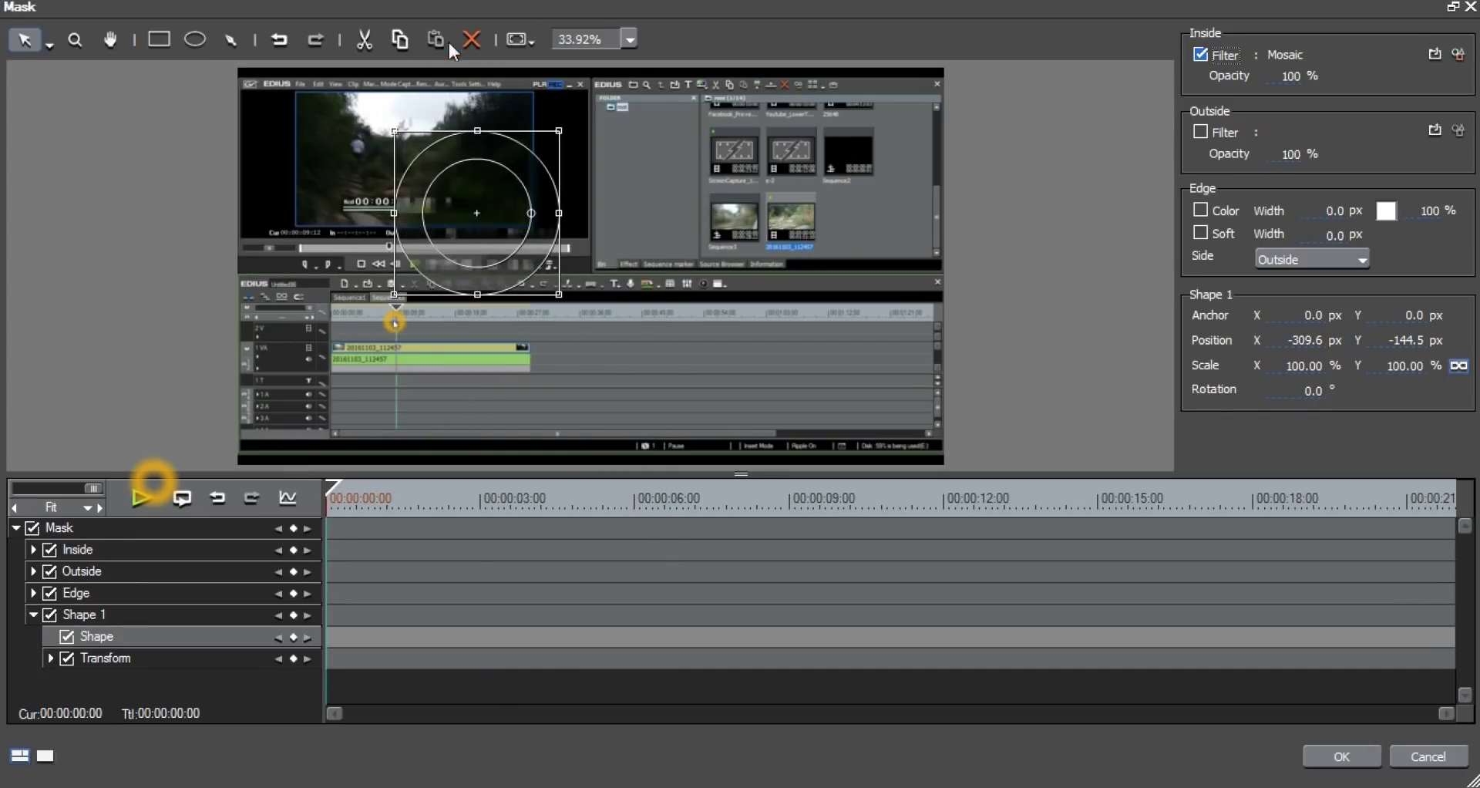
pyautogui.click(530, 41)
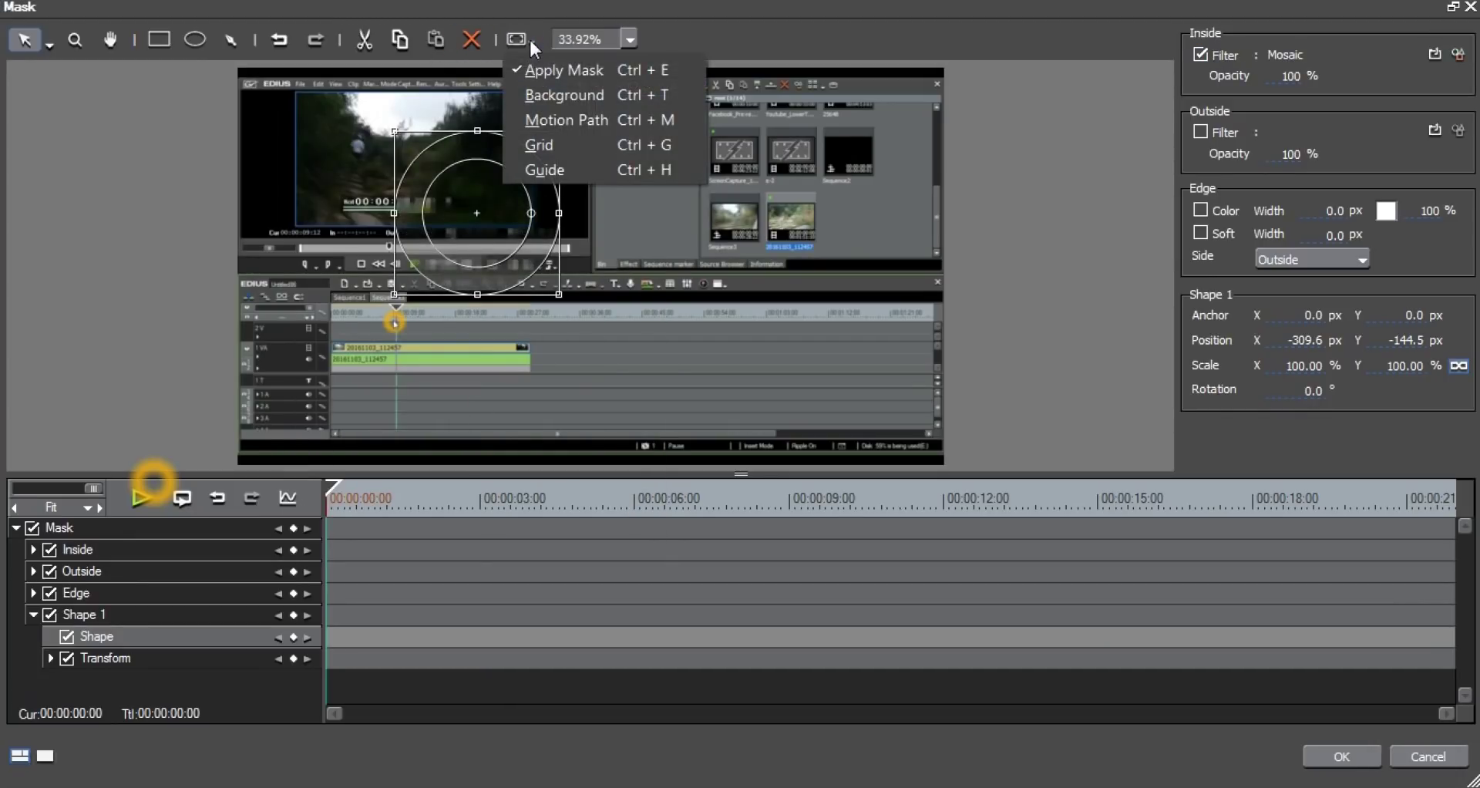
pyautogui.click(869, 201)
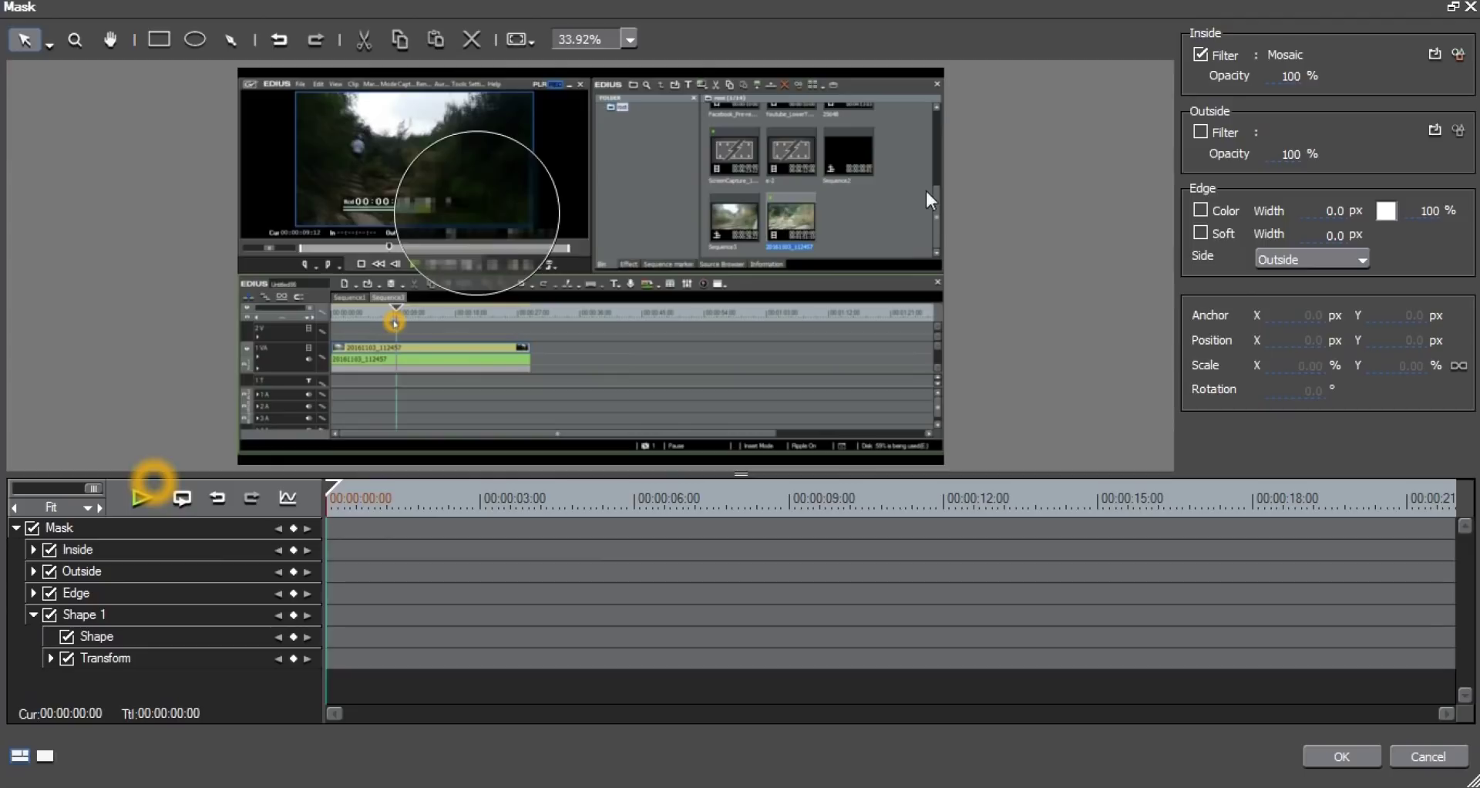
# Increase the block size of the mask's inside Mosaic filter to make the pixelation much coarser
pyautogui.click(1457, 55)
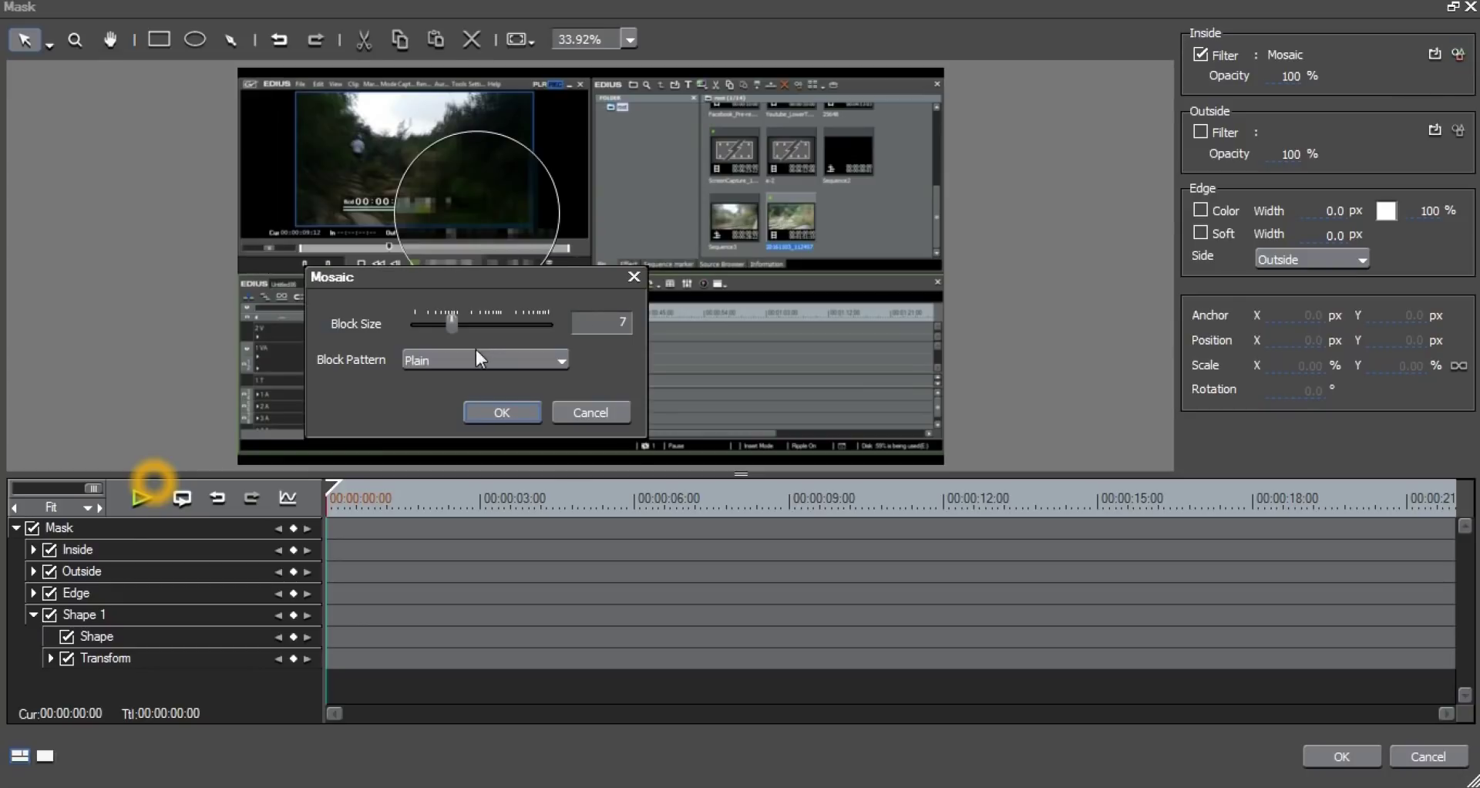
pyautogui.moveTo(467, 326); pyautogui.dragTo(498, 327)
pyautogui.click(502, 410)
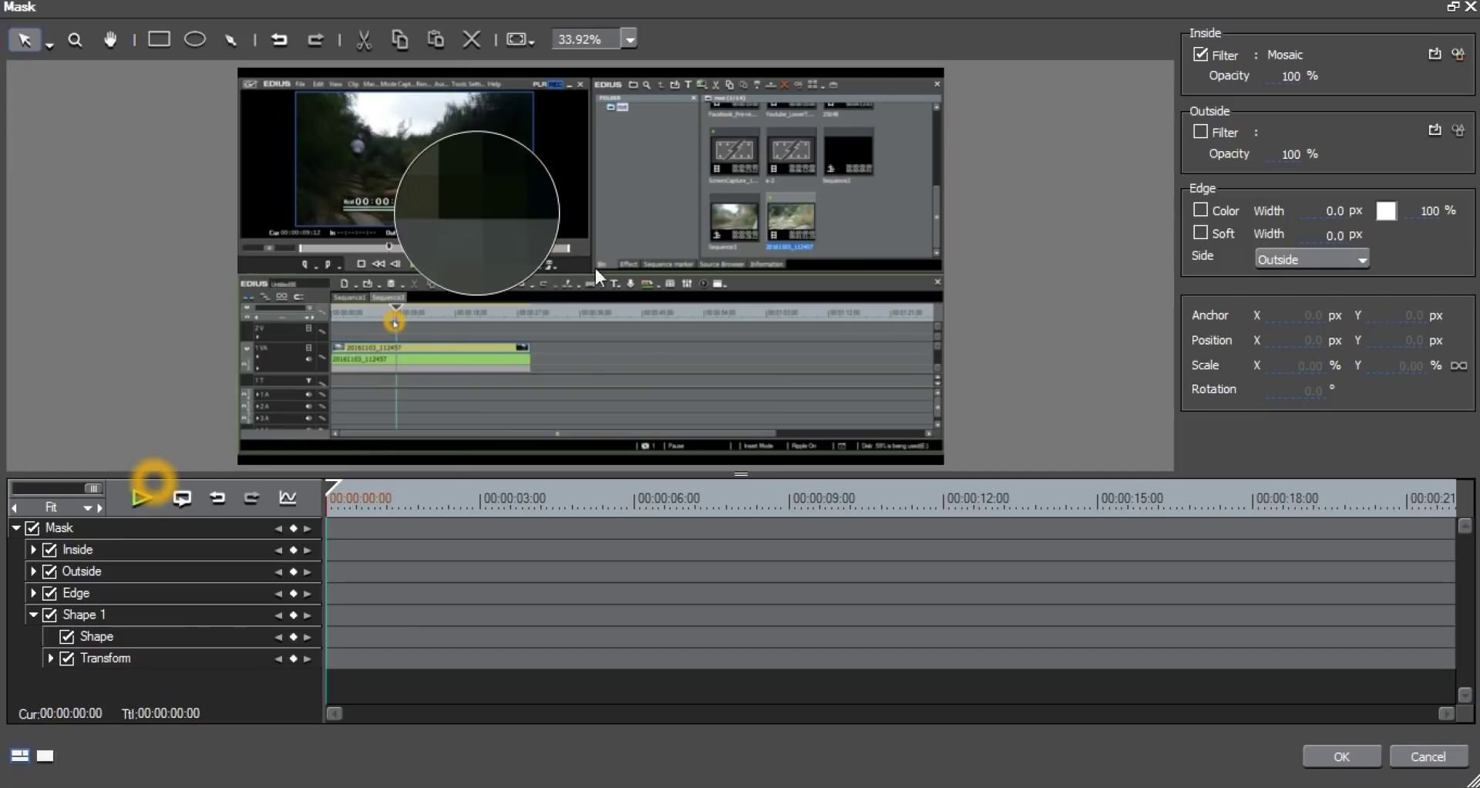
# Keyframe the circle's position at about X -321, Y -153 px at 00:00:00:00 and X -130, Y -83 px at 00:00:02:12
pyautogui.moveTo(485, 196); pyautogui.dragTo(481, 194)
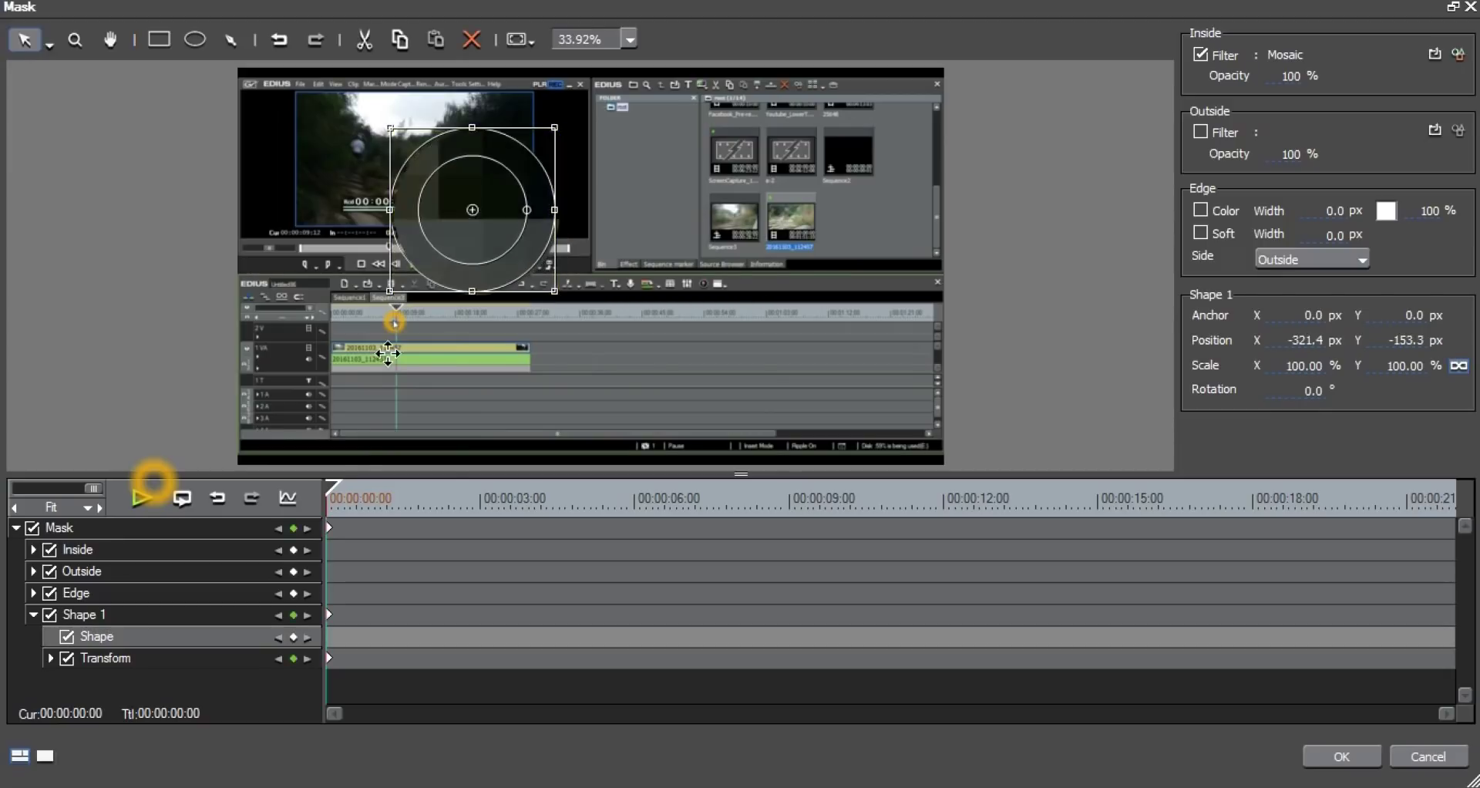
pyautogui.moveTo(332, 497); pyautogui.dragTo(457, 526)
pyautogui.moveTo(501, 199); pyautogui.dragTo(572, 224)
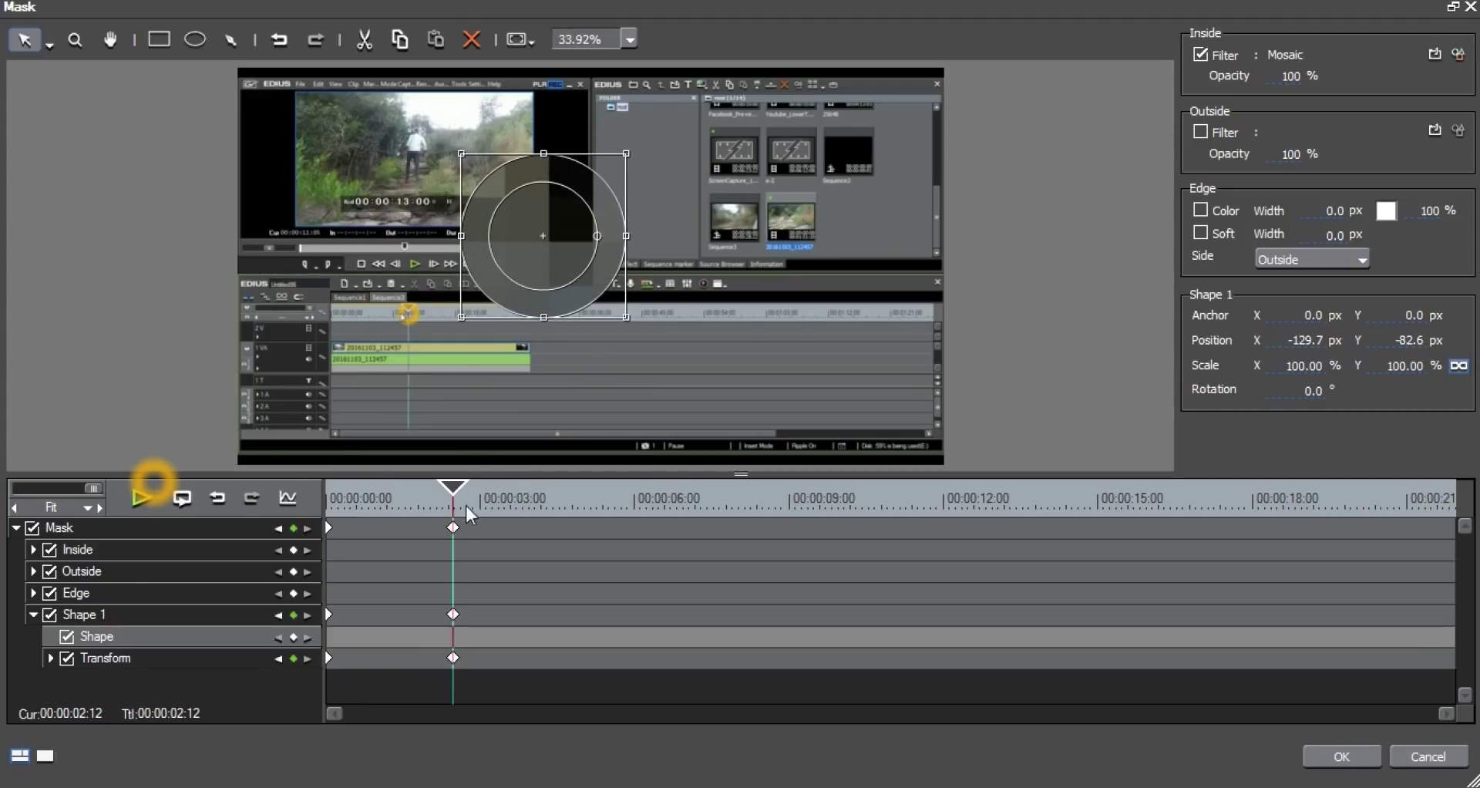
# Keyframe the circle at about X -522, Y -159 px at 00:00:05:01 and X -192, Y 74 px at 00:00:07:14, and apply the mask
pyautogui.moveTo(454, 492); pyautogui.dragTo(584, 492)
pyautogui.moveTo(576, 229); pyautogui.dragTo(431, 200)
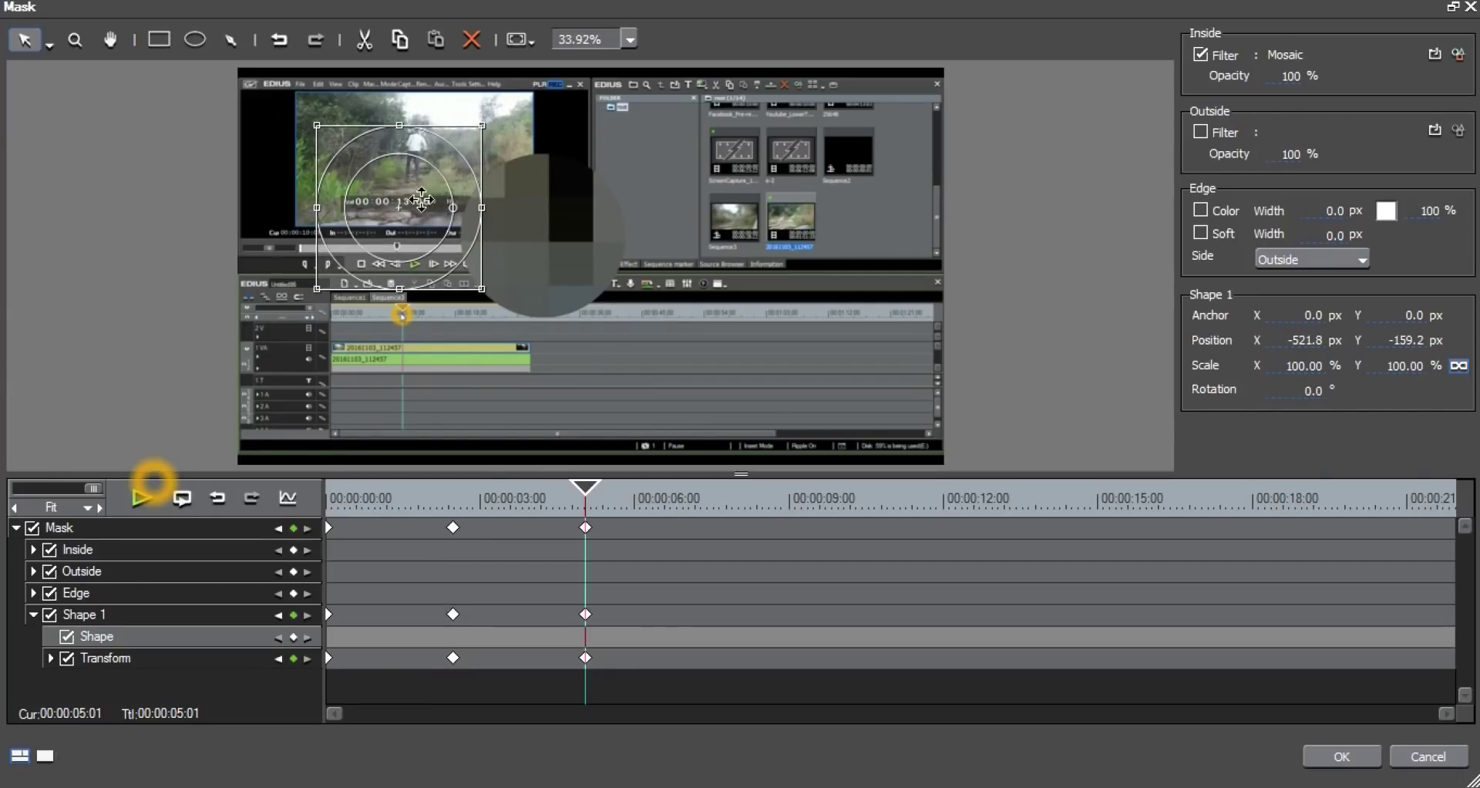
pyautogui.click(593, 497)
pyautogui.moveTo(601, 497); pyautogui.dragTo(715, 497)
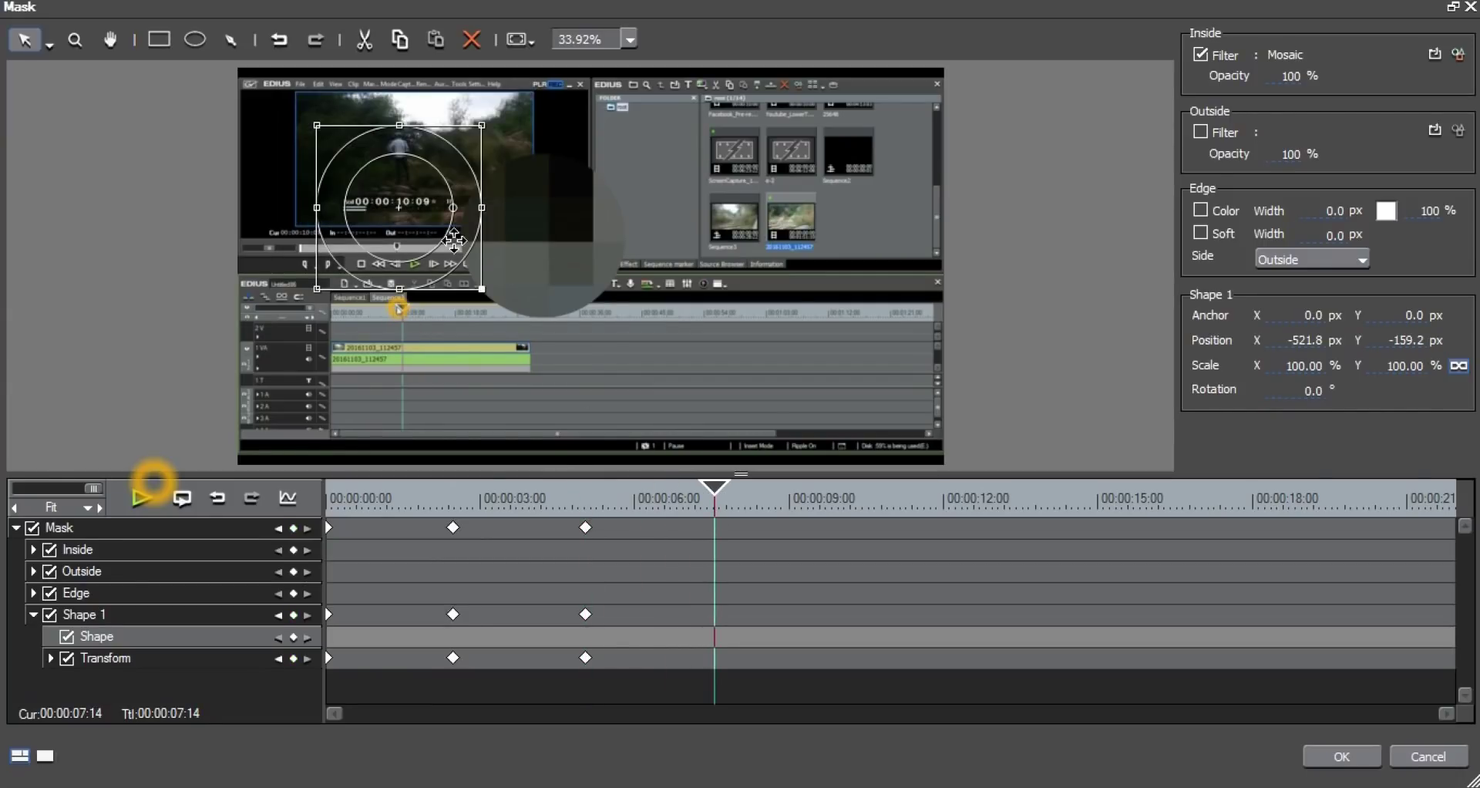
pyautogui.moveTo(402, 202); pyautogui.dragTo(526, 287)
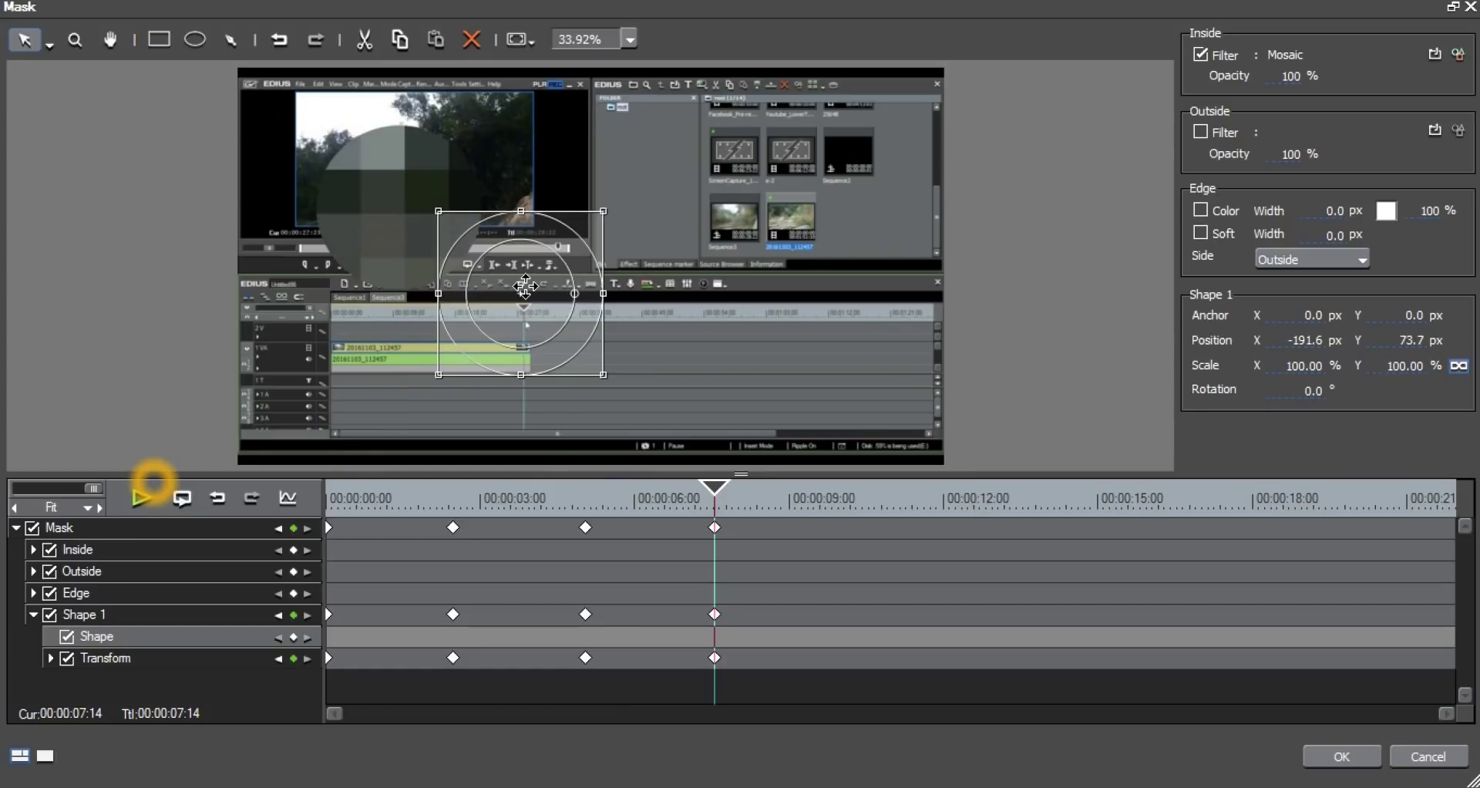
pyautogui.click(1341, 757)
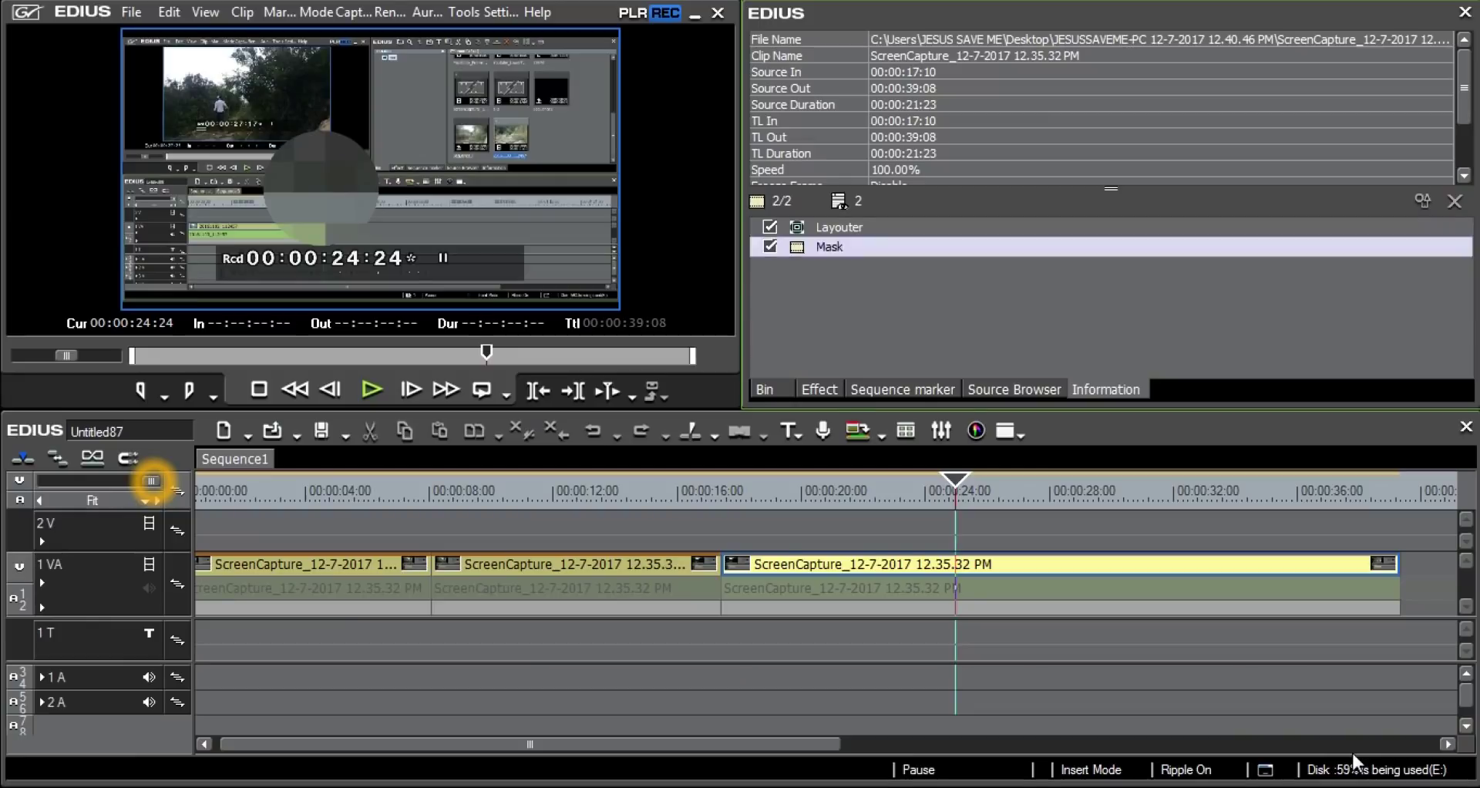
# Play back the masked clip from its start at 00:00:17:10 to check the moving mosaic, and pause
pyautogui.click(726, 486)
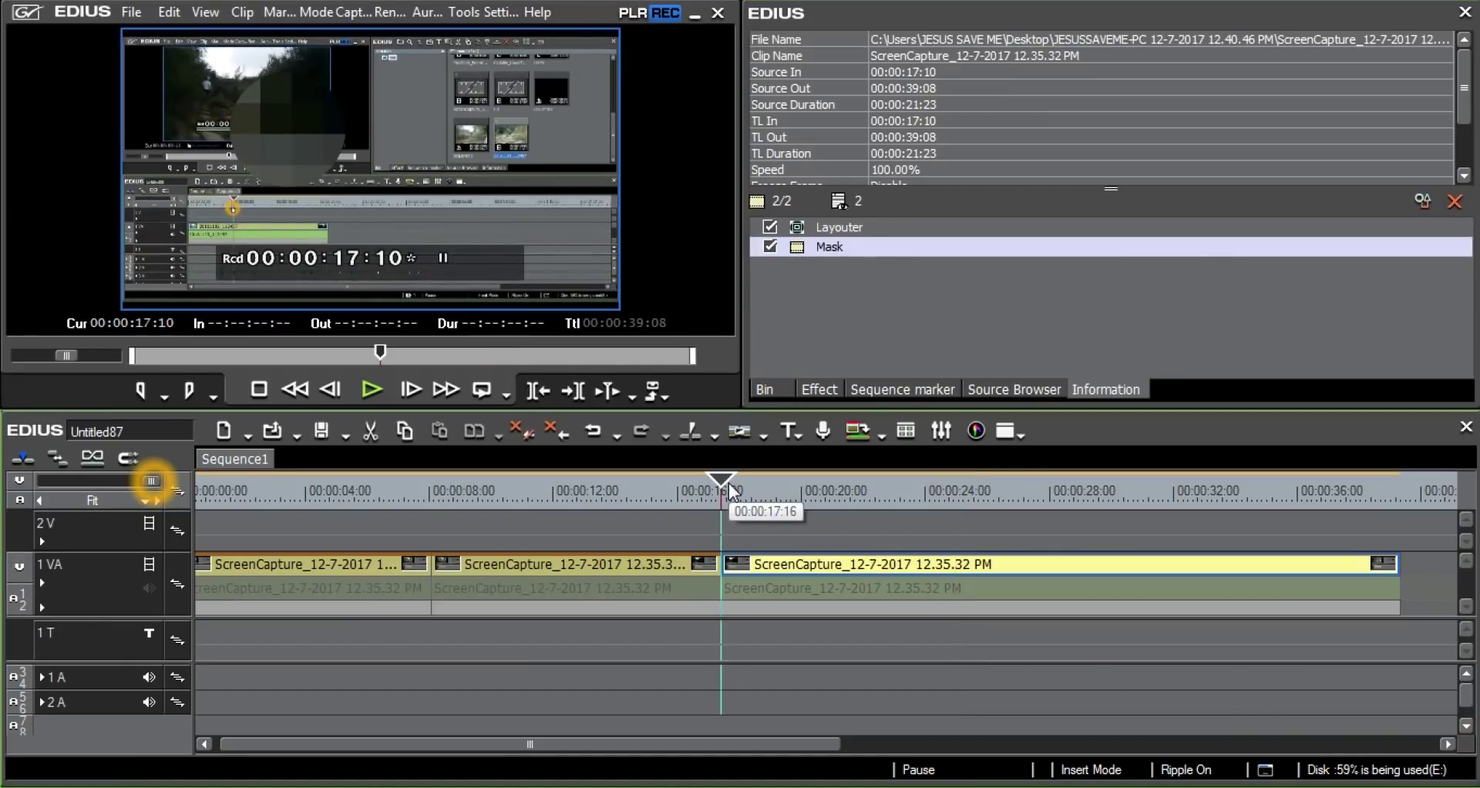
pyautogui.press('space')
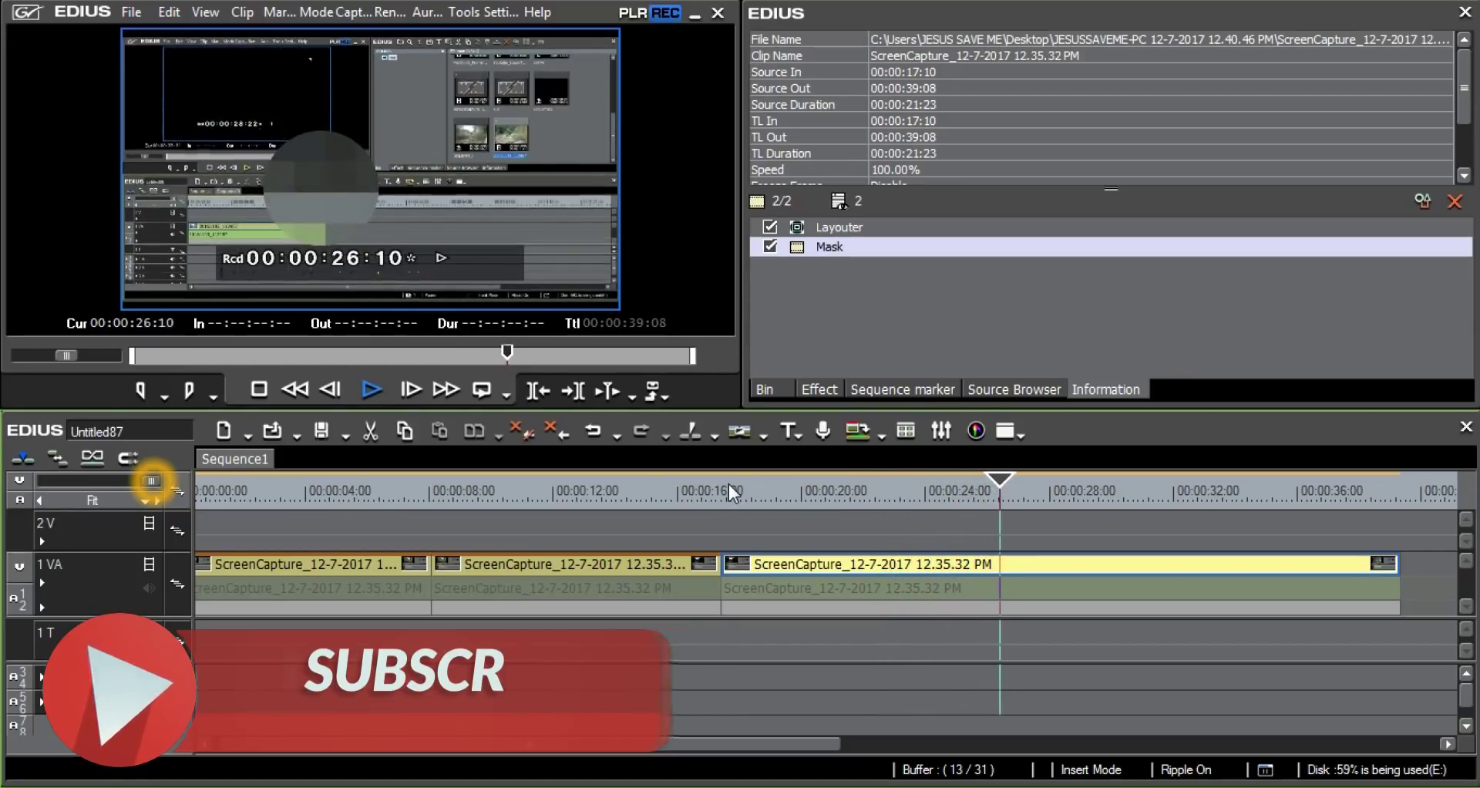
pyautogui.press('space')
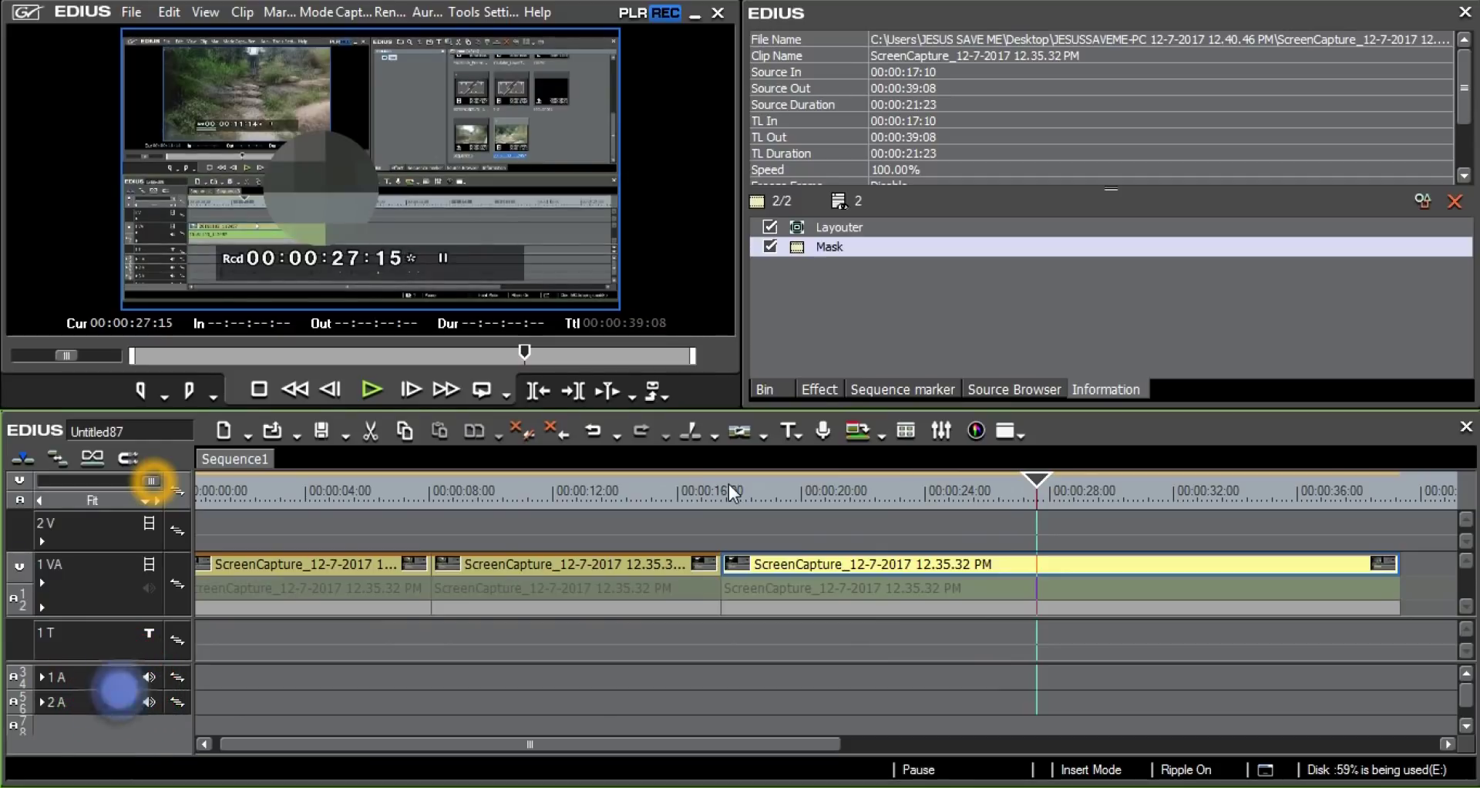